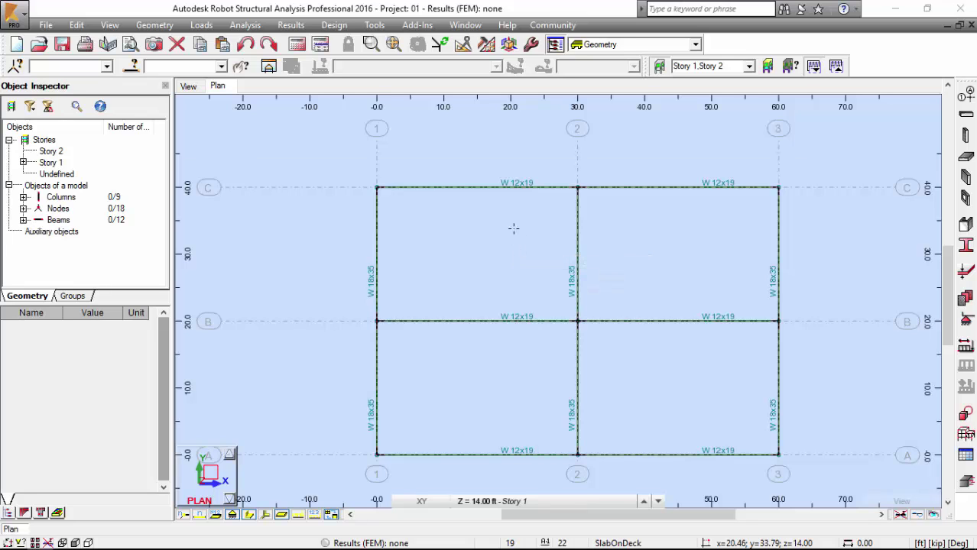
Check the 14K1 joist layout on page 25 of the PDF handout, then return to Robot
{"action": "key", "text": "alt+Tab"}
{"action": "scroll", "coordinate": [512, 226], "scroll_direction": "down", "scroll_amount": 3}
{"action": "scroll", "coordinate": [535, 229], "scroll_direction": "down", "scroll_amount": 5}
{"action": "scroll", "coordinate": [580, 236], "scroll_direction": "down", "scroll_amount": 4}
{"action": "scroll", "coordinate": [579, 236], "scroll_direction": "up", "scroll_amount": 4}
{"action": "scroll", "coordinate": [580, 236], "scroll_direction": "up", "scroll_amount": 1}
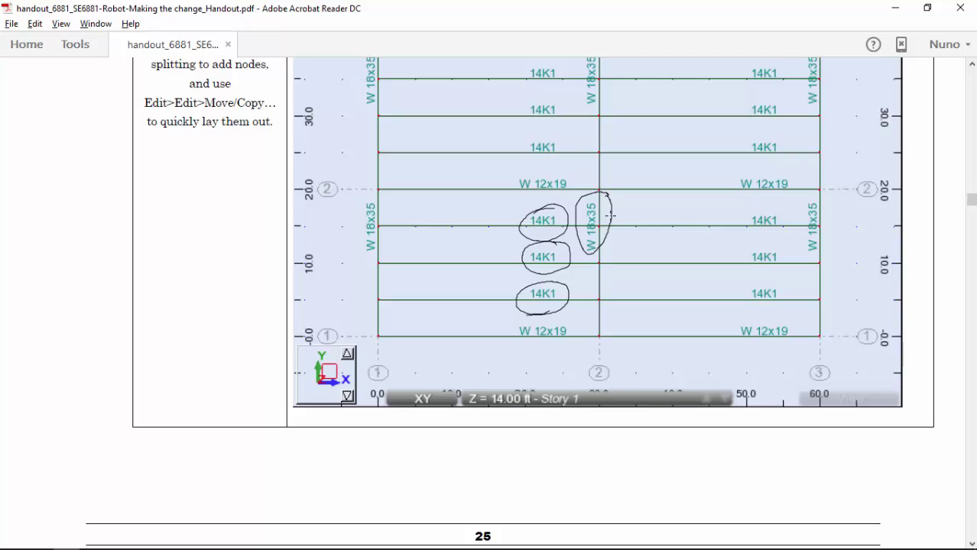
{"action": "key", "text": "Escape"}
Back in Robot, switch the frame to the 3D view
{"action": "key", "text": "alt+Tab"}
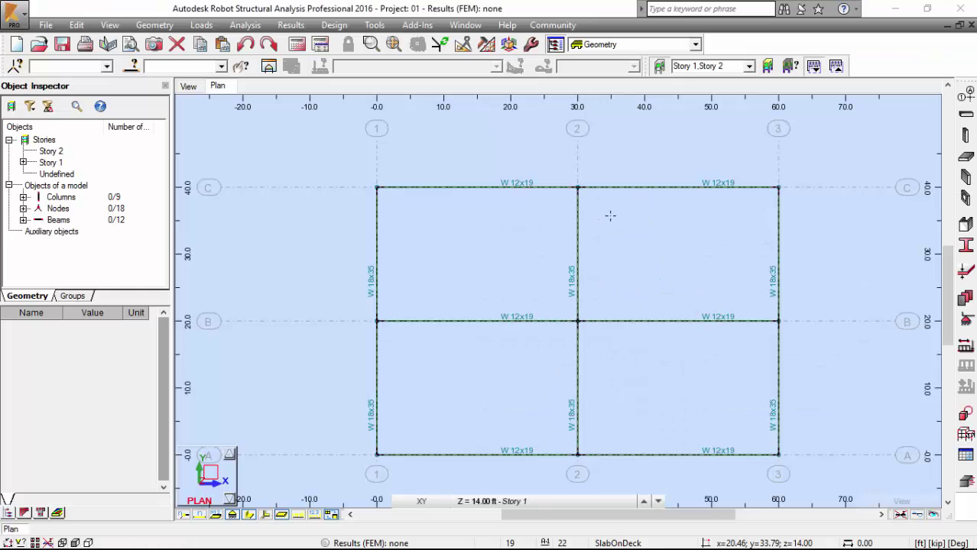
{"action": "left_click", "coordinate": [188, 85]}
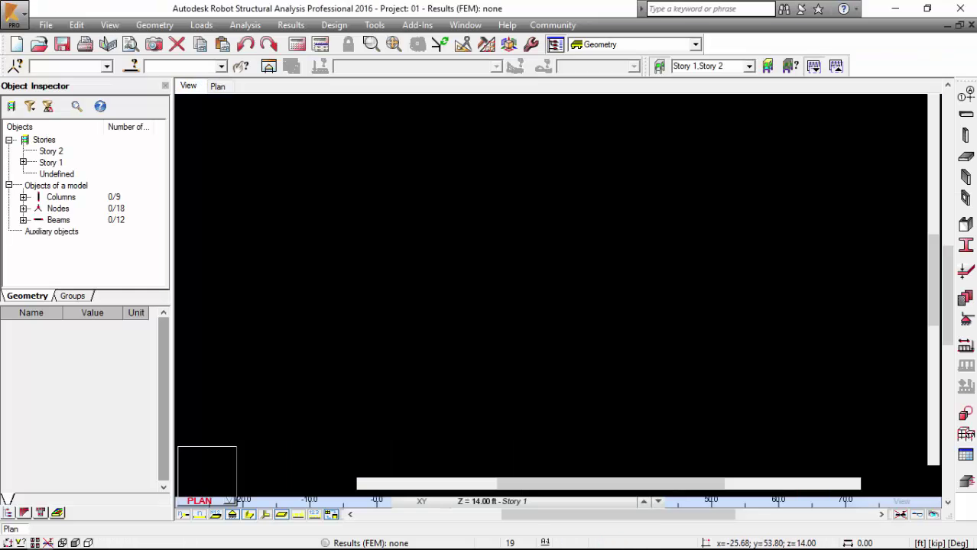
{"action": "right_click", "coordinate": [451, 171]}
{"action": "left_click", "coordinate": [437, 176]}
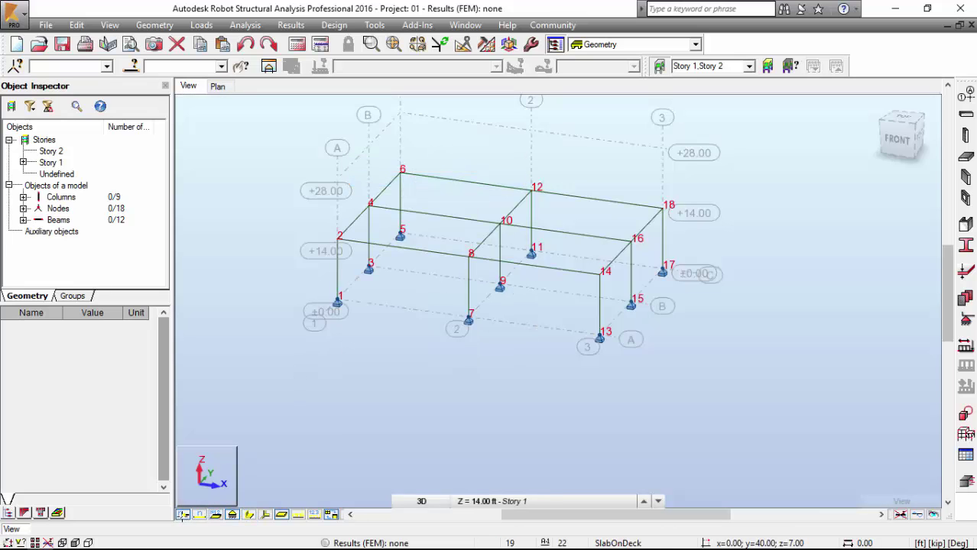
{"action": "scroll", "coordinate": [327, 290], "scroll_direction": "up", "scroll_amount": 2}
{"action": "scroll", "coordinate": [349, 279], "scroll_direction": "up", "scroll_amount": 1}
Turn on Bars 'Sections - legend by colors' in the Display settings and apply it
{"action": "right_click", "coordinate": [255, 187]}
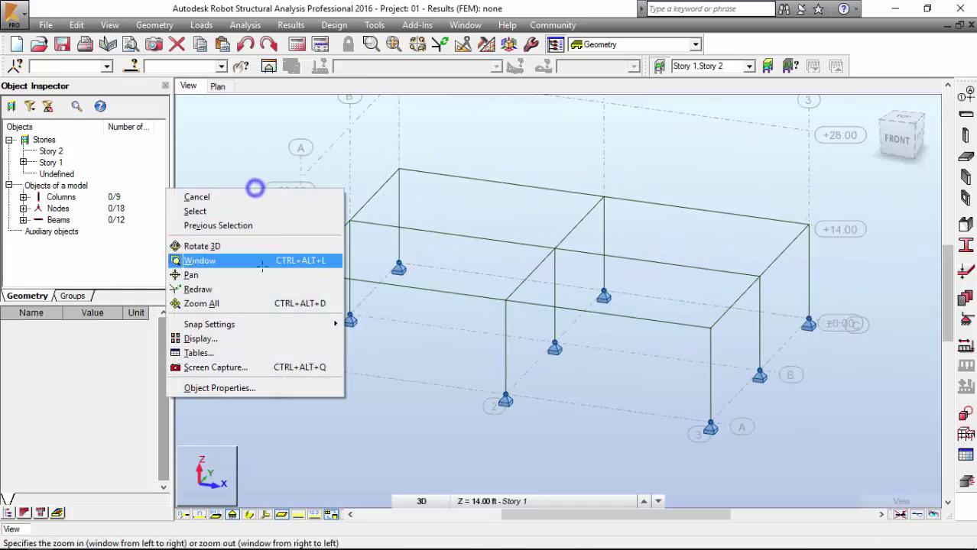
{"action": "left_click", "coordinate": [200, 338]}
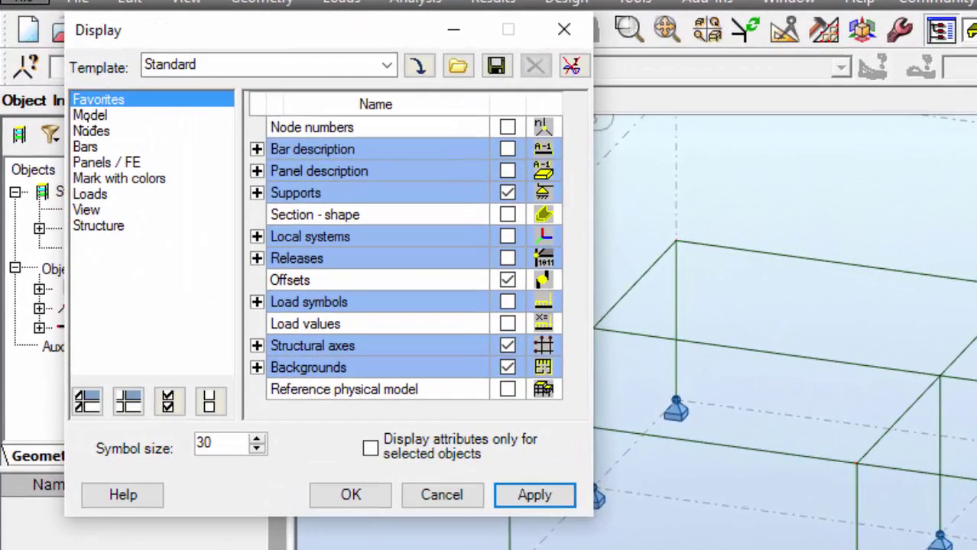
{"action": "left_click", "coordinate": [85, 146]}
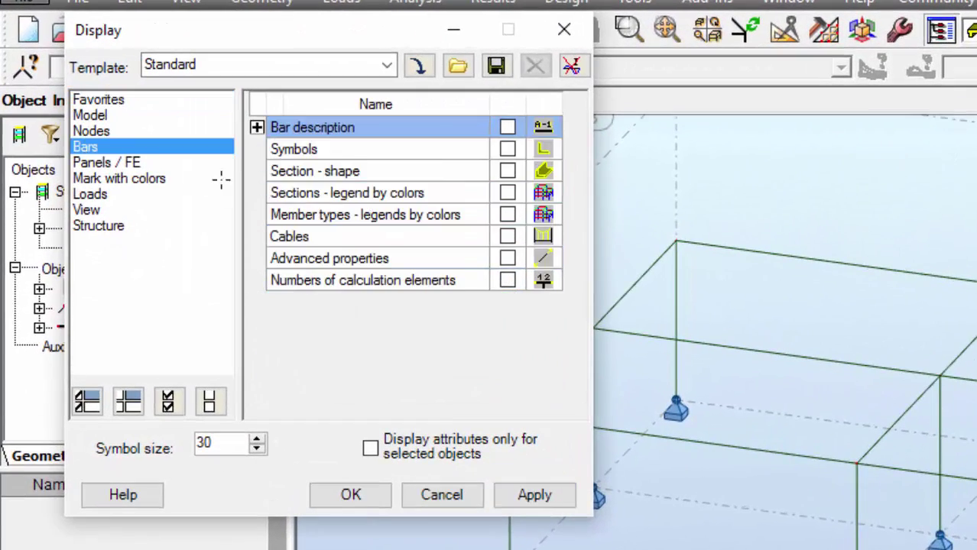
{"action": "left_click", "coordinate": [521, 195]}
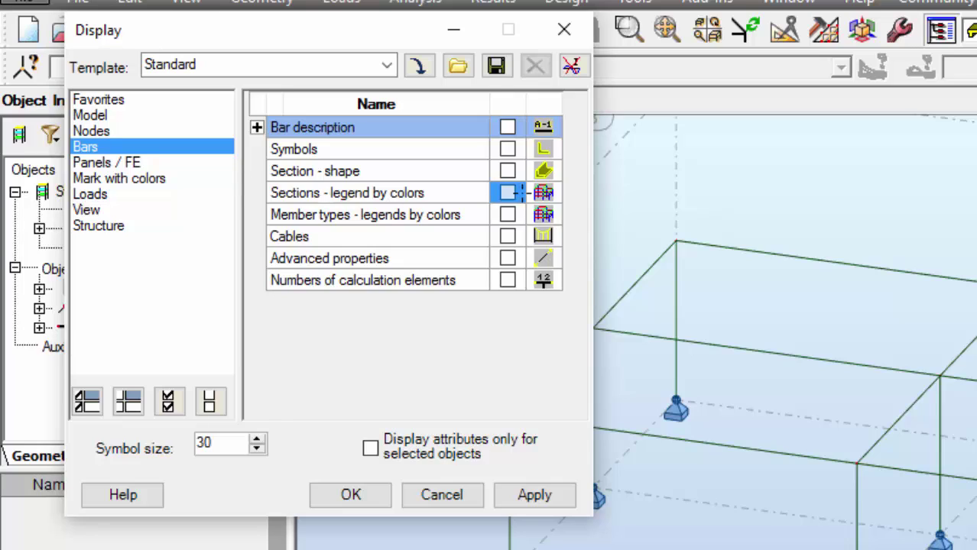
{"action": "left_click", "coordinate": [530, 499]}
{"action": "left_click", "coordinate": [350, 495]}
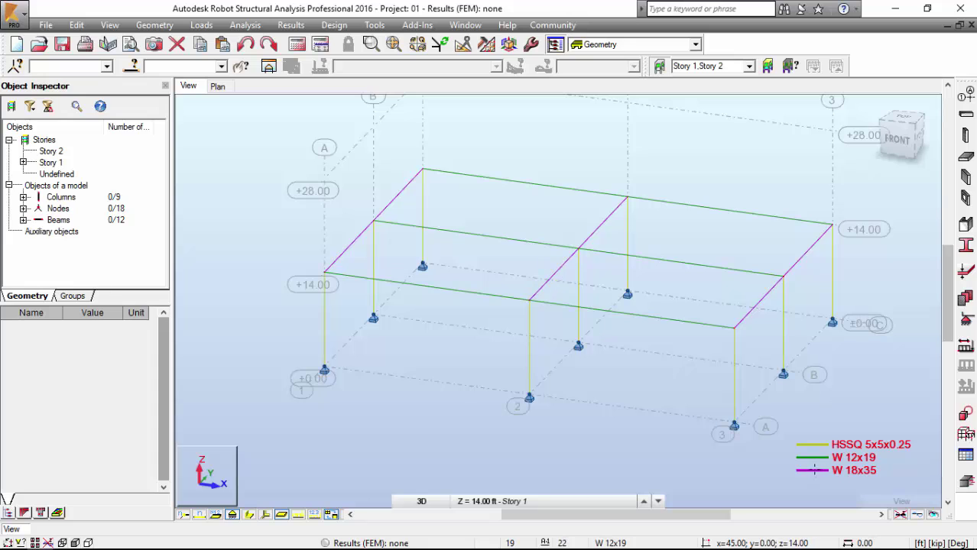
{"action": "scroll", "coordinate": [408, 301], "scroll_direction": "up", "scroll_amount": 1}
{"action": "scroll", "coordinate": [405, 252], "scroll_direction": "up", "scroll_amount": 1}
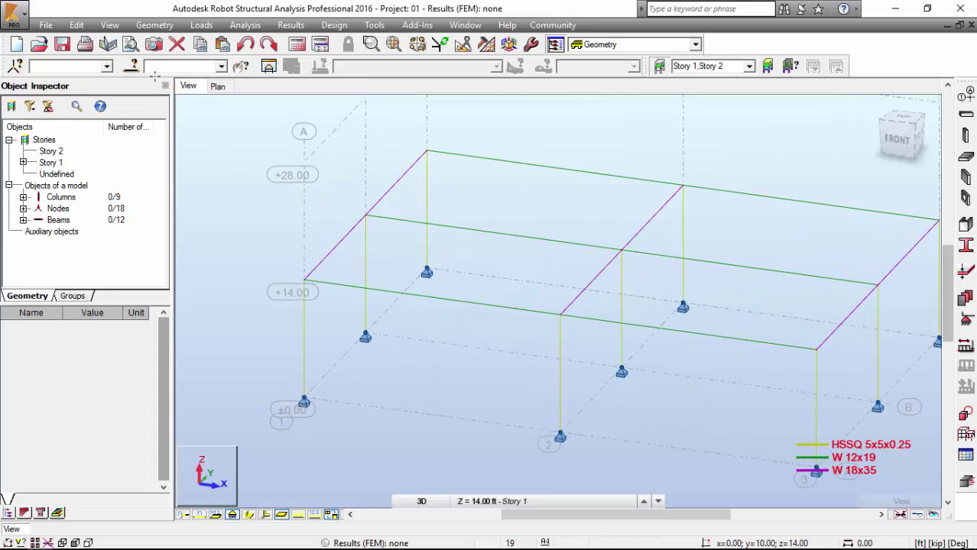
{"action": "left_click", "coordinate": [107, 22]}
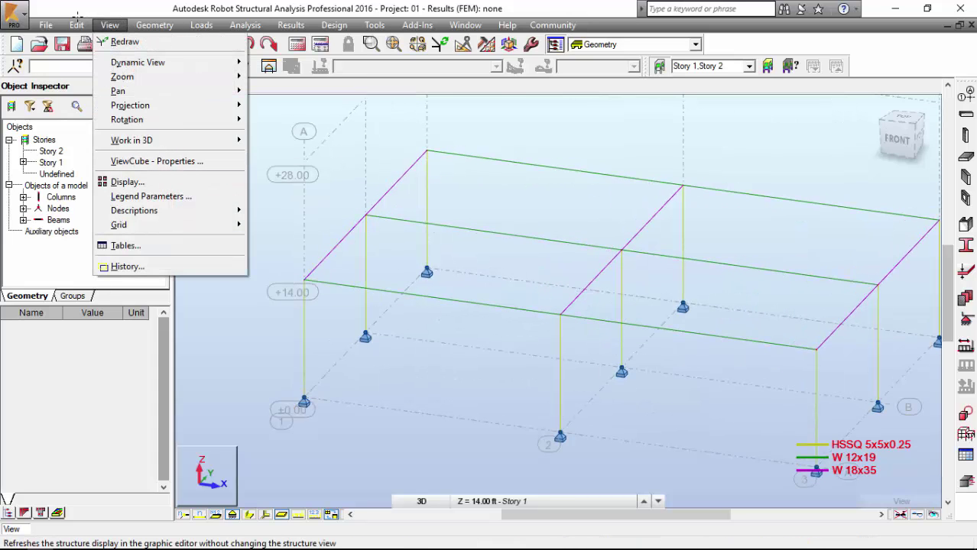
Divide the W18x35 girder between nodes 2 and 4 into 4 parts, and show node numbers
{"action": "mouse_move", "coordinate": [76, 25]}
{"action": "left_click", "coordinate": [94, 267]}
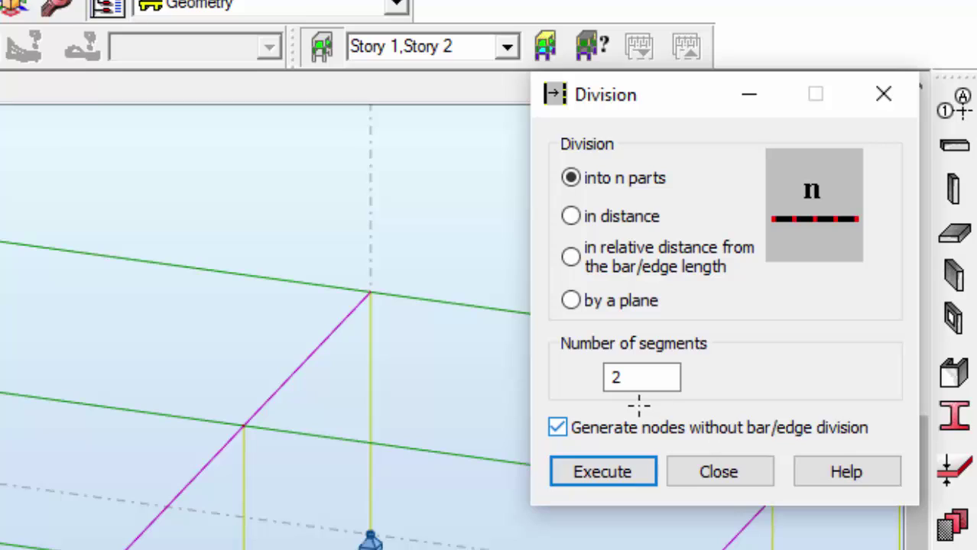
{"action": "double_click", "coordinate": [629, 378]}
{"action": "type", "text": "4"}
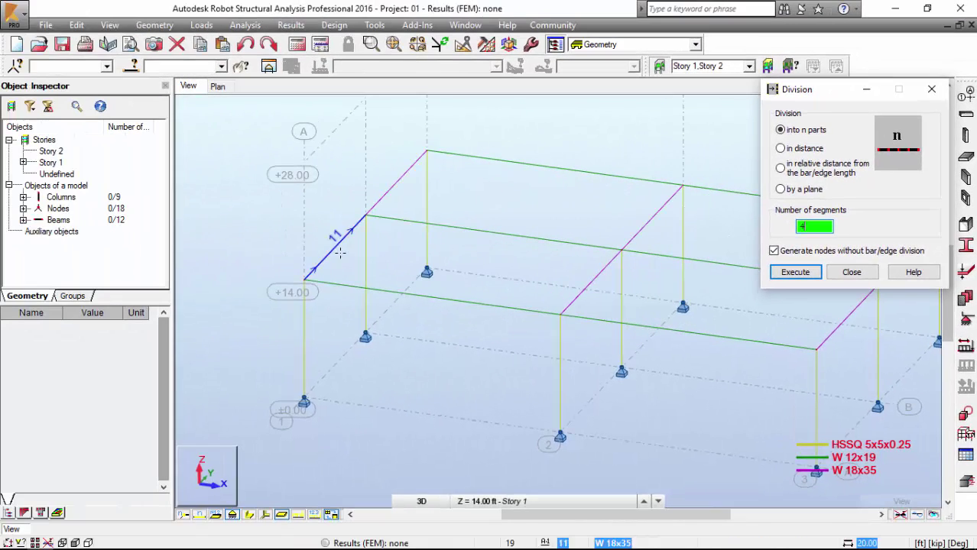
{"action": "left_click", "coordinate": [339, 246]}
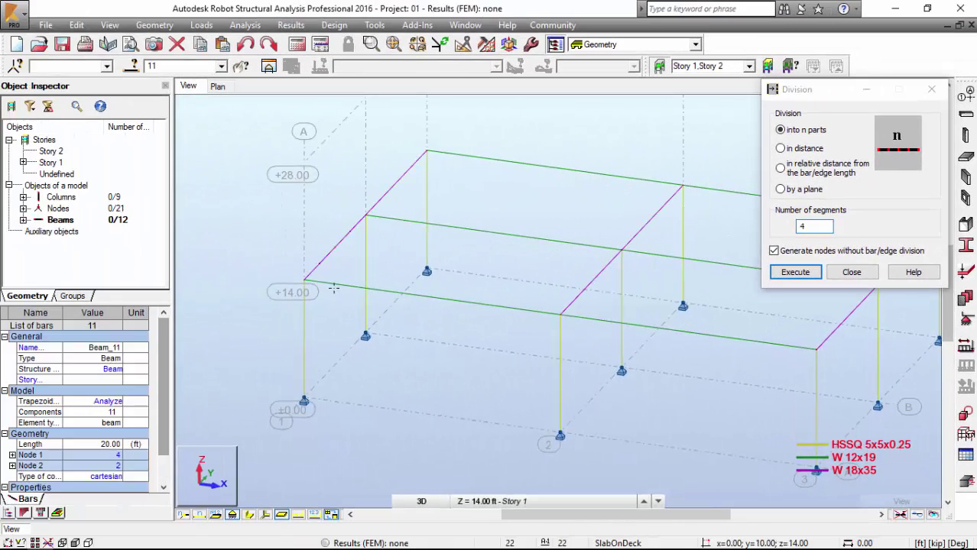
{"action": "left_click", "coordinate": [184, 516]}
Divide the remaining W18x35 girders (nodes 4–6, 8–10, 10–12, 14–16, 16–18) into 4 parts
{"action": "scroll", "coordinate": [367, 249], "scroll_direction": "up", "scroll_amount": 2}
{"action": "scroll", "coordinate": [311, 244], "scroll_direction": "up", "scroll_amount": 2}
{"action": "scroll", "coordinate": [335, 260], "scroll_direction": "down", "scroll_amount": 1}
{"action": "scroll", "coordinate": [321, 192], "scroll_direction": "down", "scroll_amount": 1}
{"action": "left_click", "coordinate": [329, 180]}
{"action": "middle_click_drag", "start_coordinate": [434, 217], "coordinate": [345, 176]}
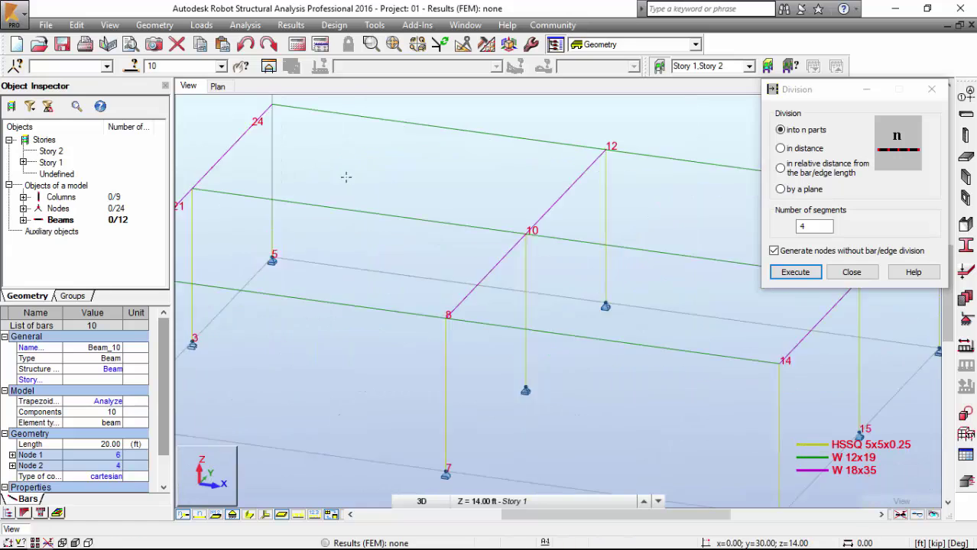
{"action": "left_click", "coordinate": [473, 268]}
{"action": "left_click", "coordinate": [548, 186]}
{"action": "middle_click_drag", "start_coordinate": [548, 186], "coordinate": [366, 148]}
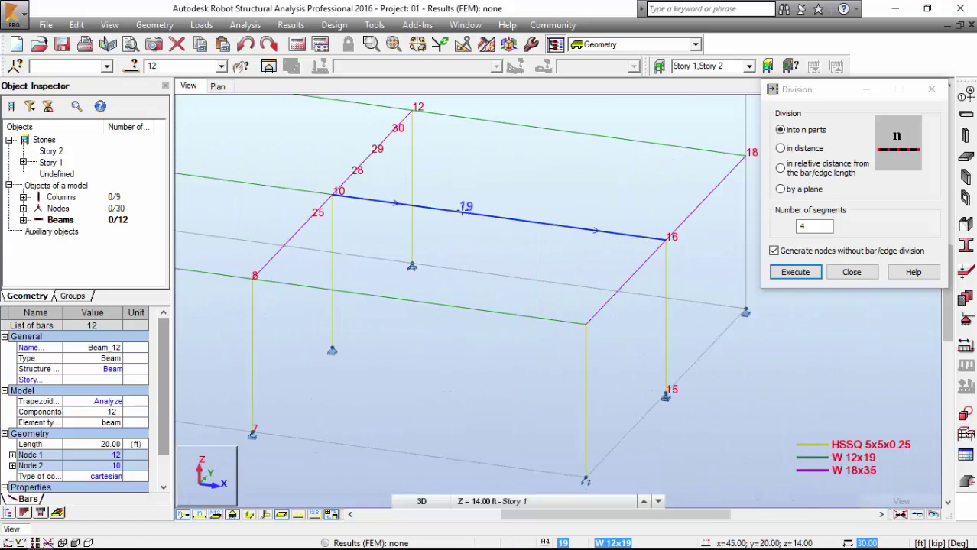
{"action": "left_click", "coordinate": [627, 278]}
{"action": "left_click", "coordinate": [690, 215]}
{"action": "scroll", "coordinate": [561, 189], "scroll_direction": "down", "scroll_amount": 1}
{"action": "scroll", "coordinate": [623, 217], "scroll_direction": "up", "scroll_amount": 1}
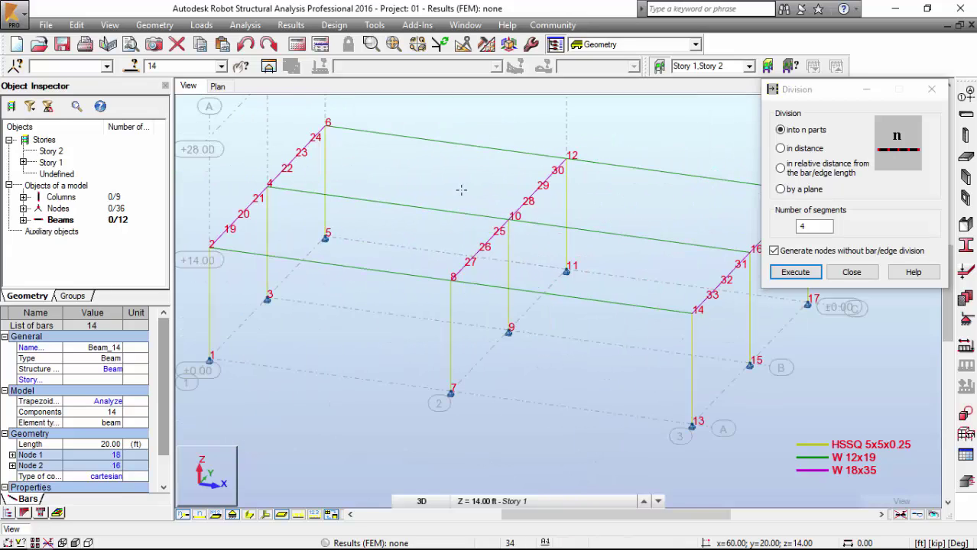
Start defining 14K1 beams by picking points, with snapping set to nodes
{"action": "left_click", "coordinate": [852, 271]}
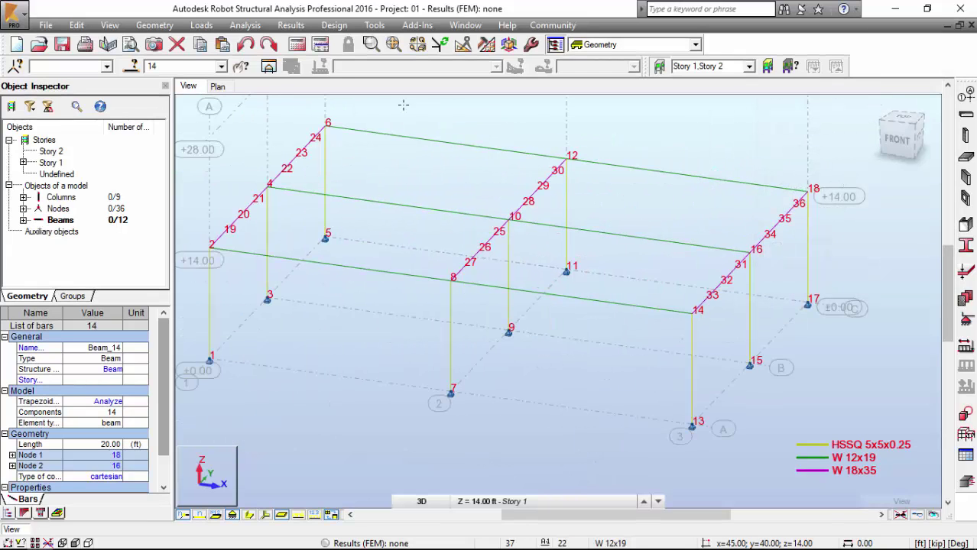
{"action": "left_click", "coordinate": [154, 26]}
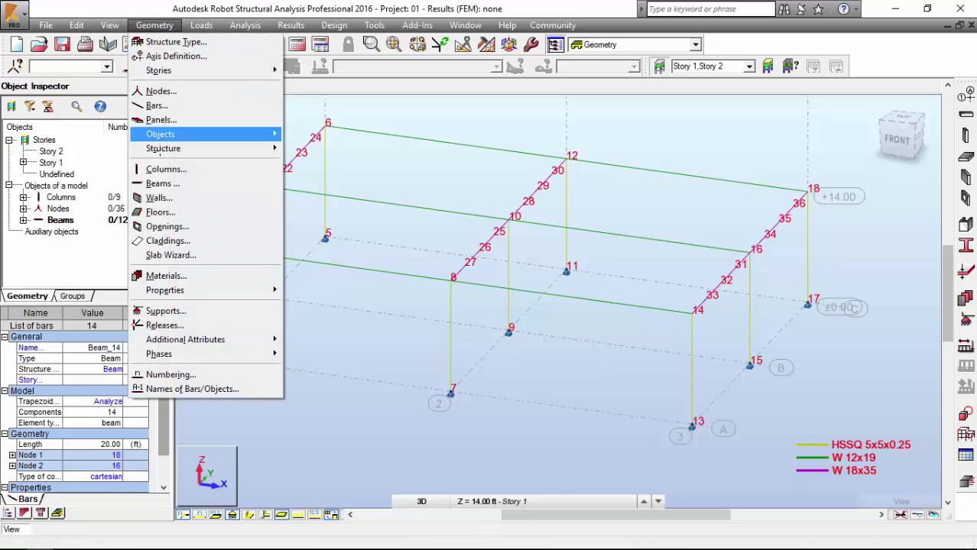
{"action": "left_click", "coordinate": [207, 185]}
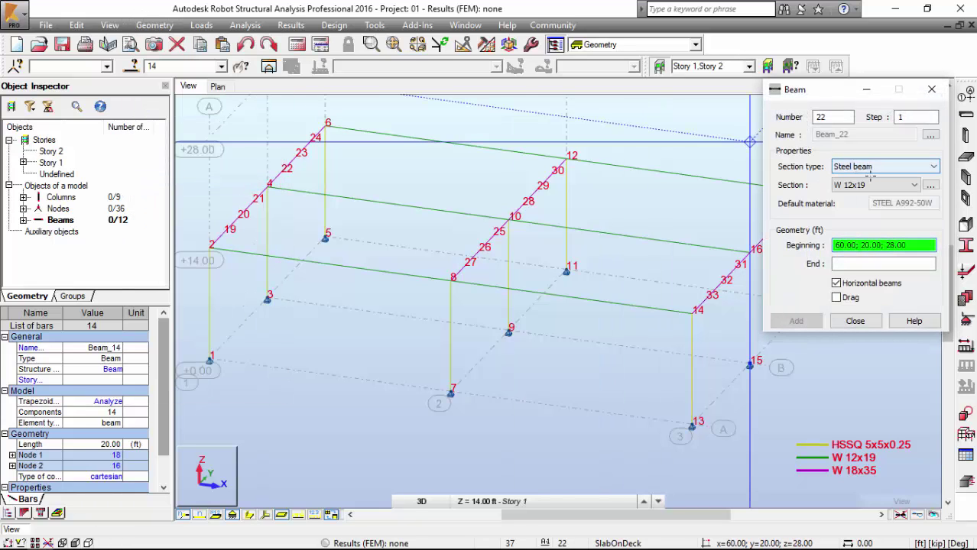
{"action": "left_click", "coordinate": [879, 185]}
{"action": "left_click", "coordinate": [855, 197]}
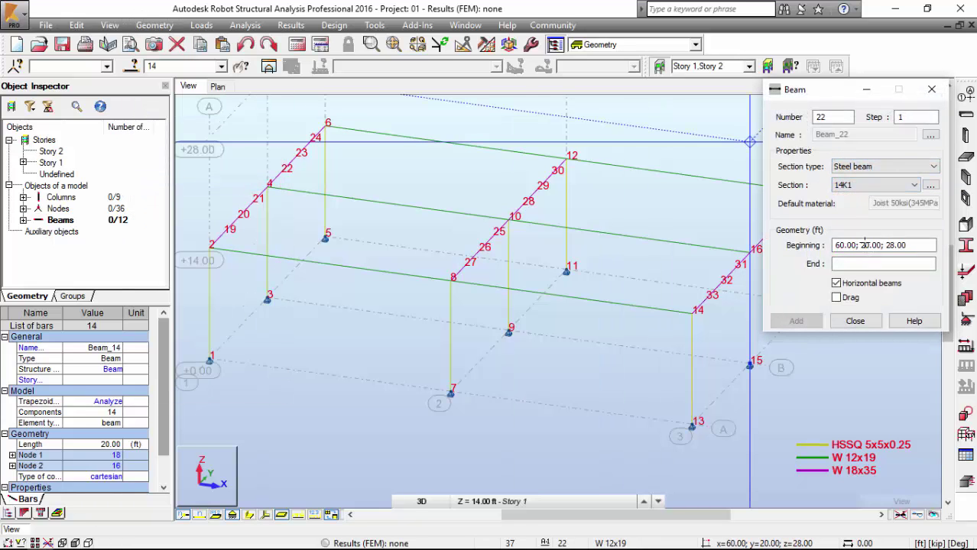
{"action": "left_click", "coordinate": [836, 298]}
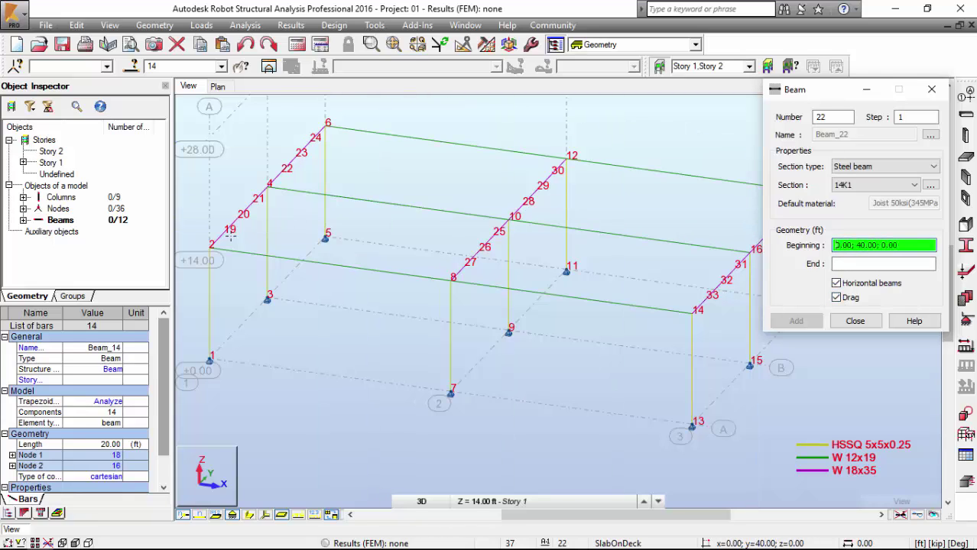
{"action": "left_click", "coordinate": [183, 515]}
{"action": "left_click", "coordinate": [237, 151]}
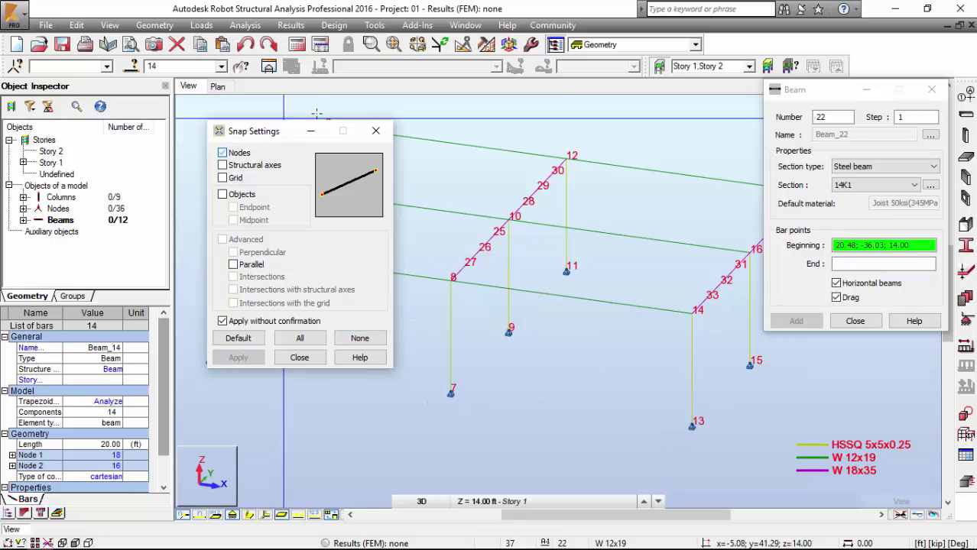
Pick joist points at node 19, node 27 and the far girder
{"action": "middle_click_drag", "start_coordinate": [201, 250], "coordinate": [431, 287]}
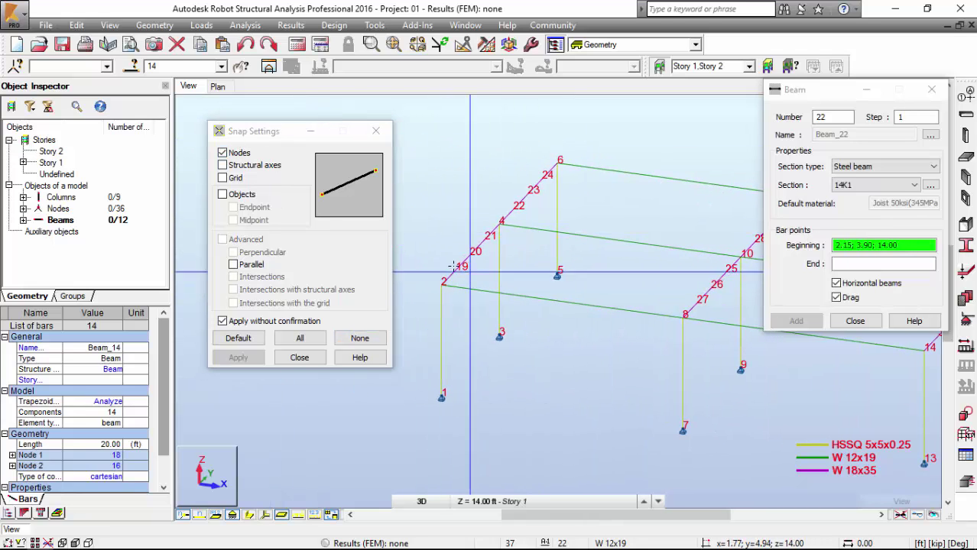
{"action": "scroll", "coordinate": [432, 288], "scroll_direction": "up", "scroll_amount": 2}
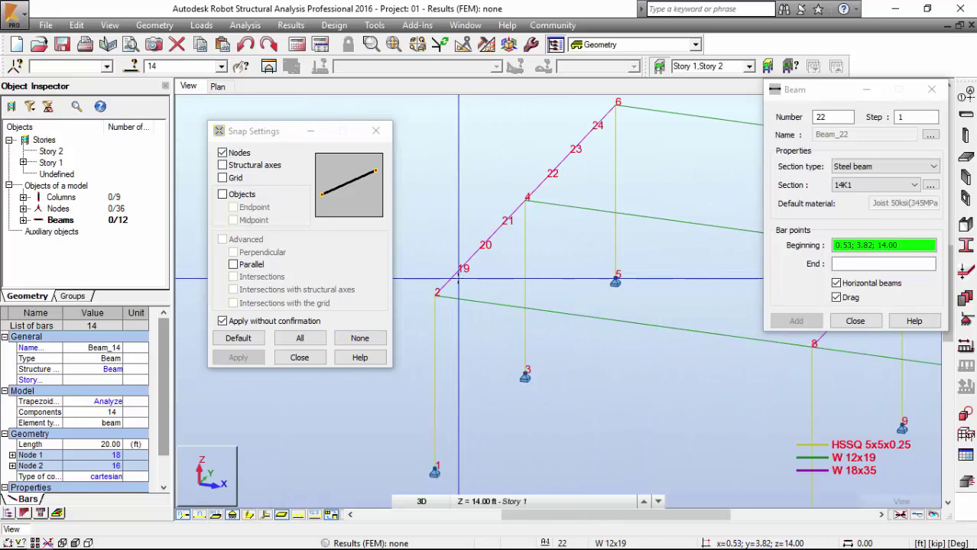
{"action": "left_click", "coordinate": [457, 270]}
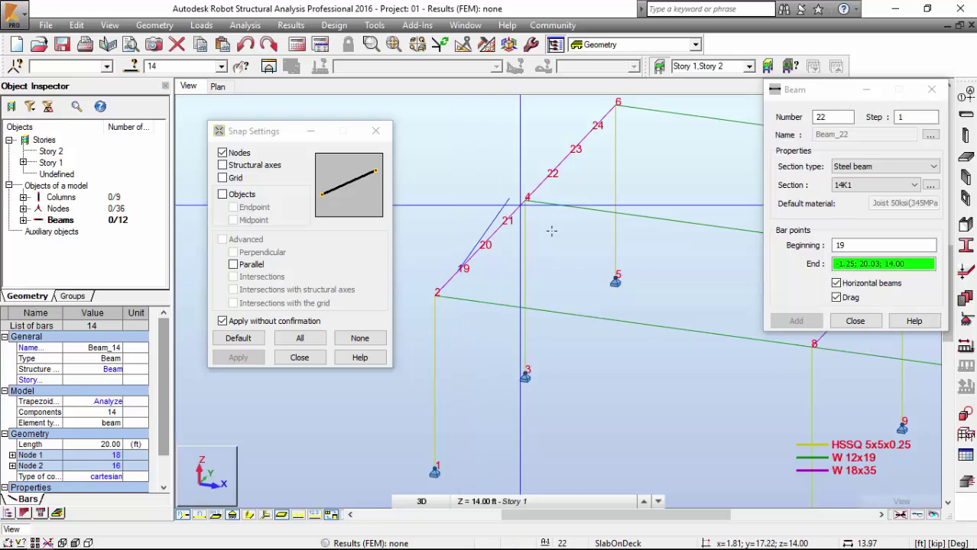
{"action": "scroll", "coordinate": [457, 271], "scroll_direction": "down", "scroll_amount": 2}
{"action": "scroll", "coordinate": [587, 268], "scroll_direction": "up", "scroll_amount": 2}
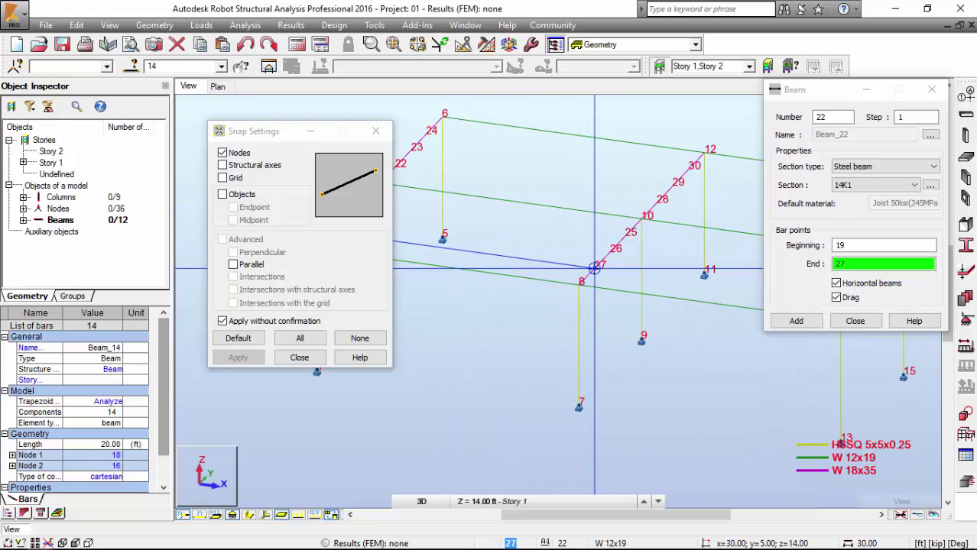
{"action": "left_click", "coordinate": [587, 267]}
{"action": "middle_click_drag", "start_coordinate": [600, 184], "coordinate": [451, 178]}
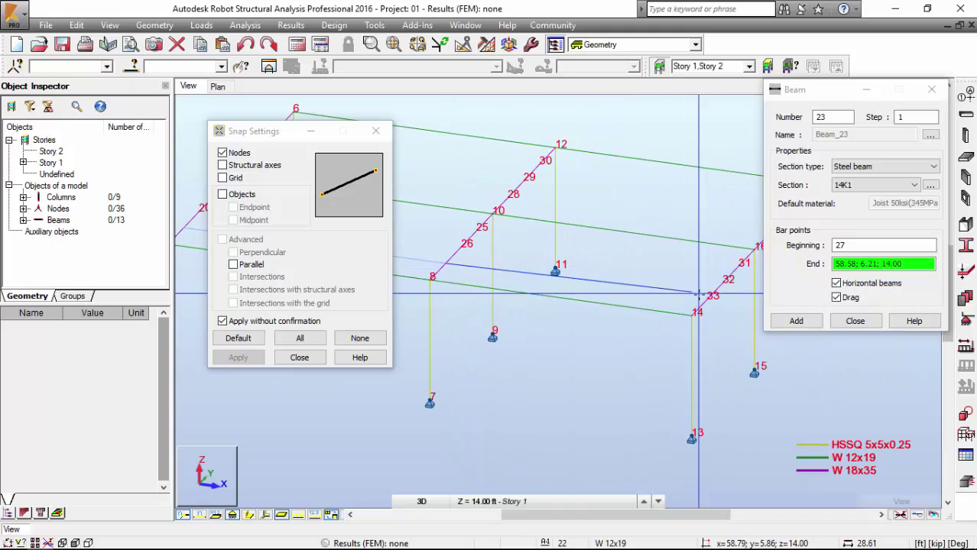
{"action": "left_click", "coordinate": [711, 298]}
{"action": "middle_click_drag", "start_coordinate": [608, 159], "coordinate": [618, 166]}
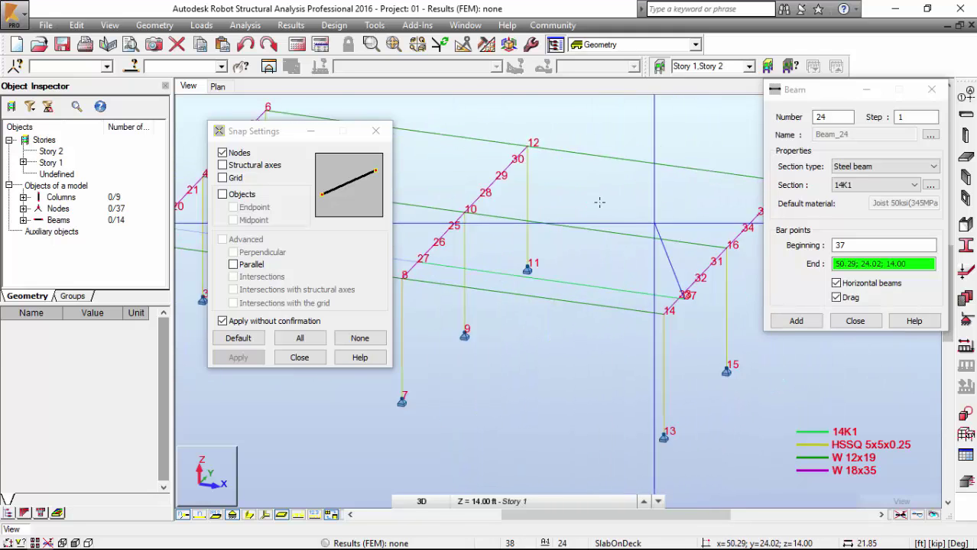
{"action": "scroll", "coordinate": [718, 302], "scroll_direction": "up", "scroll_amount": 3}
Undo the two misplaced joists
{"action": "key", "text": "ctrl+z"}
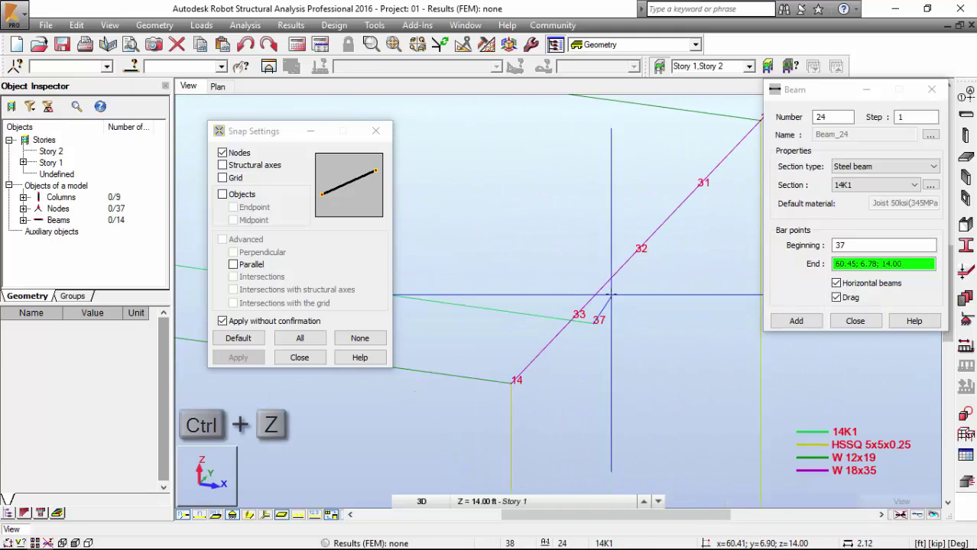
{"action": "scroll", "coordinate": [600, 268], "scroll_direction": "down", "scroll_amount": 3}
{"action": "key", "text": "ctrl+z"}
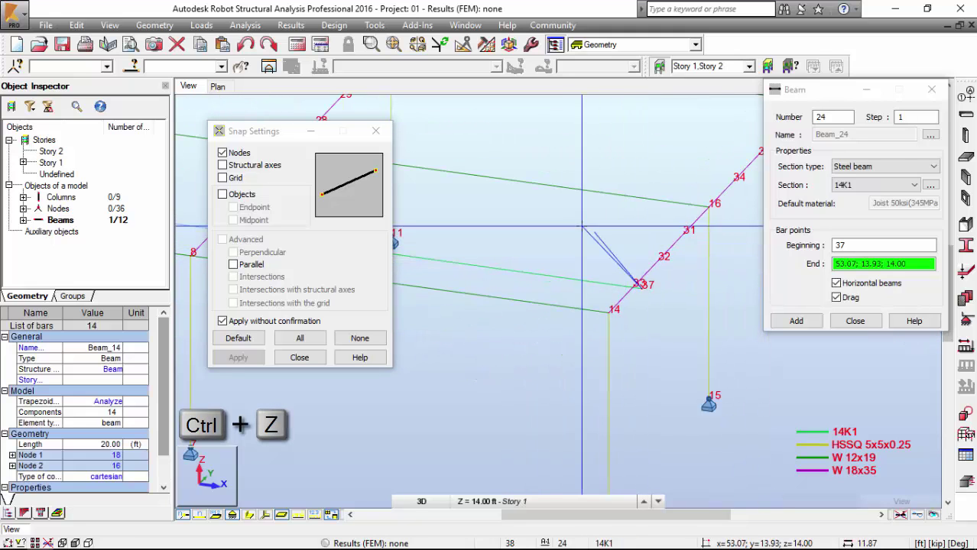
{"action": "scroll", "coordinate": [573, 218], "scroll_direction": "down", "scroll_amount": 2}
{"action": "scroll", "coordinate": [479, 194], "scroll_direction": "down", "scroll_amount": 1}
{"action": "scroll", "coordinate": [509, 205], "scroll_direction": "down", "scroll_amount": 1}
{"action": "scroll", "coordinate": [539, 217], "scroll_direction": "down", "scroll_amount": 1}
{"action": "scroll", "coordinate": [598, 241], "scroll_direction": "down", "scroll_amount": 1}
{"action": "left_click", "coordinate": [882, 245]}
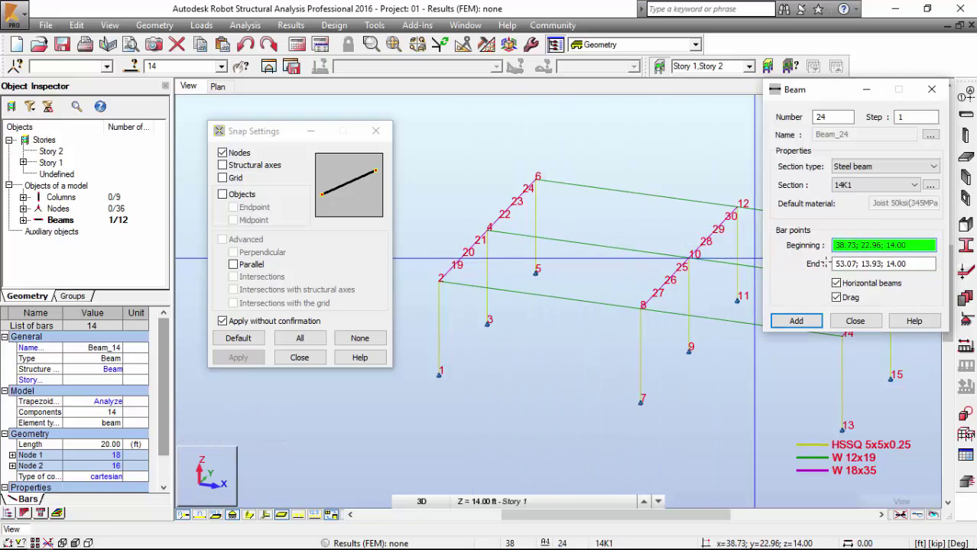
{"action": "scroll", "coordinate": [593, 187], "scroll_direction": "down", "scroll_amount": 1}
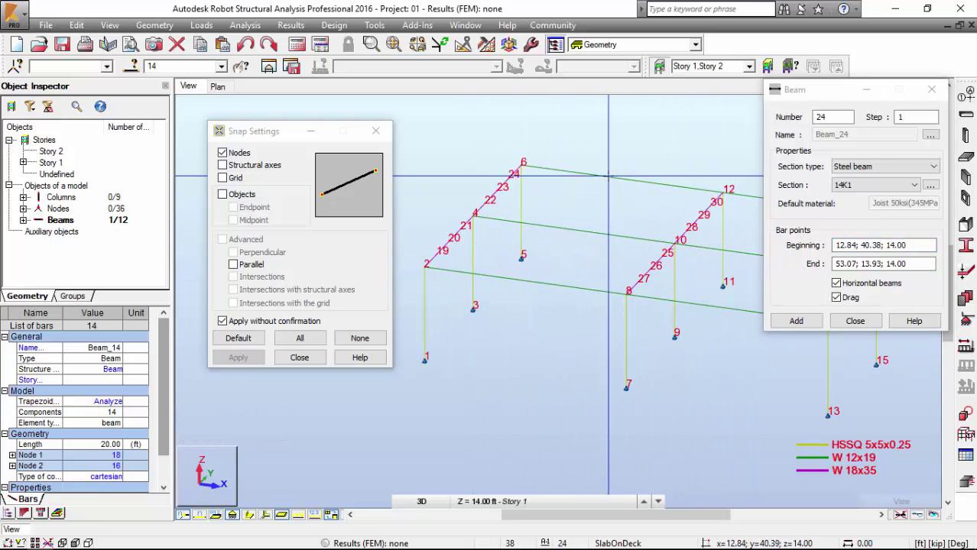
{"action": "scroll", "coordinate": [590, 191], "scroll_direction": "down", "scroll_amount": 1}
{"action": "type", "text": "19"}
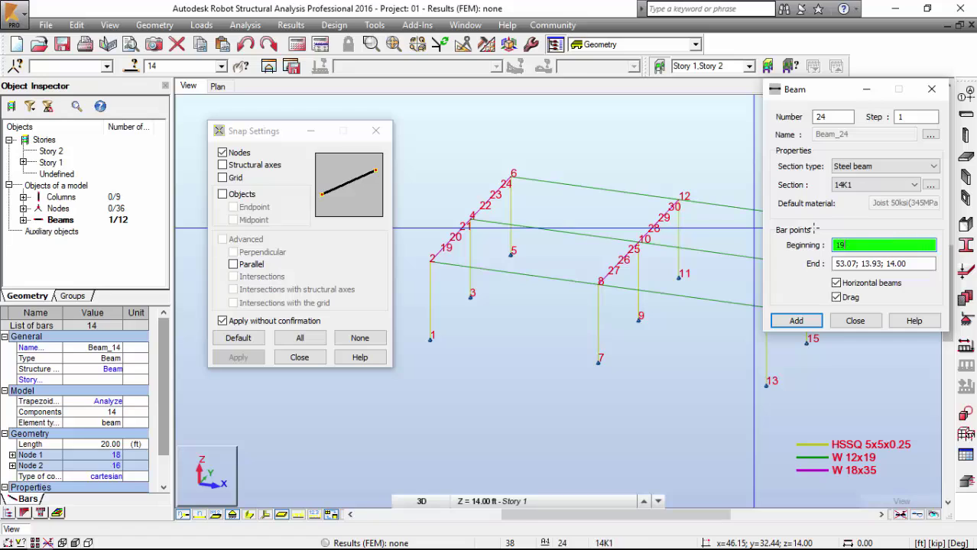
Add 14K1 joists from node 19 to node 27 and from node 27 to node 36
{"action": "key", "text": "Tab"}
{"action": "type", "text": "27"}
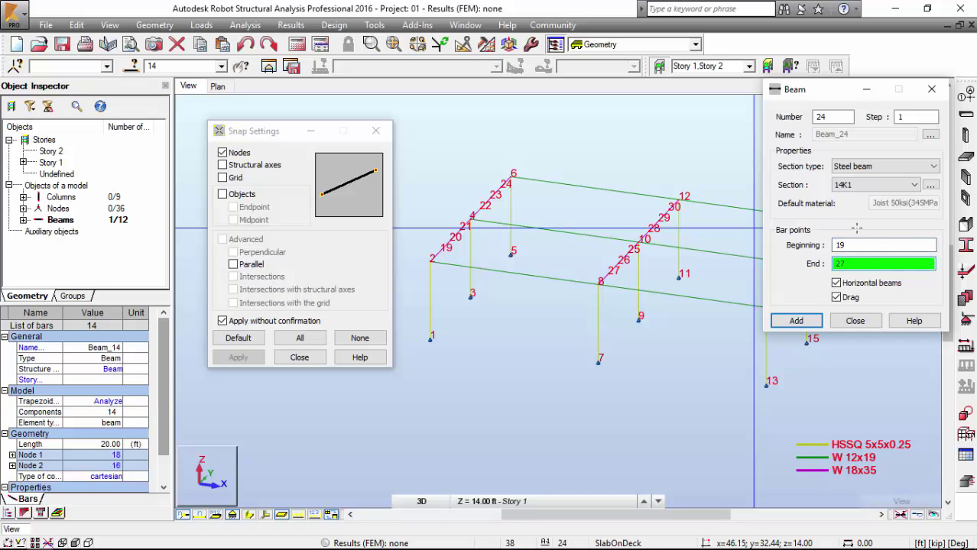
{"action": "left_click", "coordinate": [793, 323]}
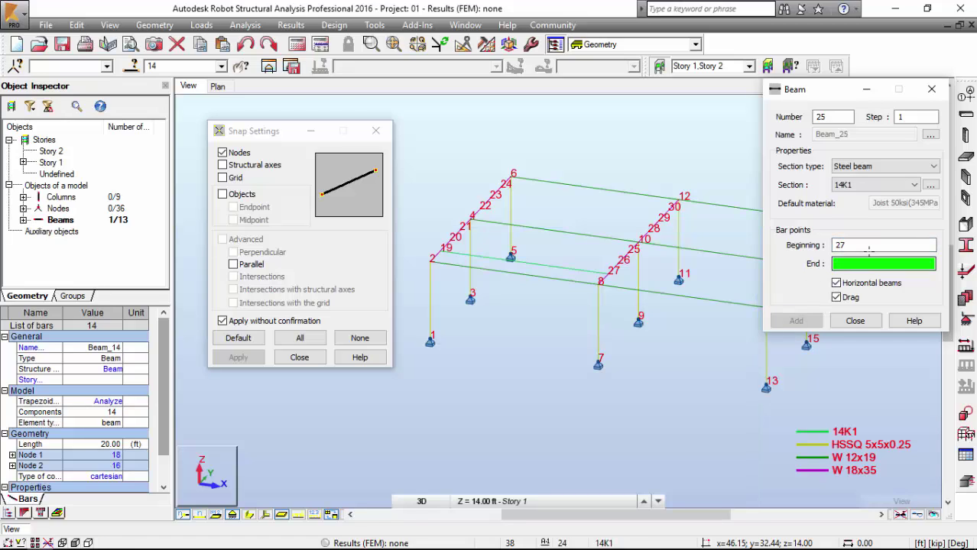
{"action": "left_click", "coordinate": [839, 243]}
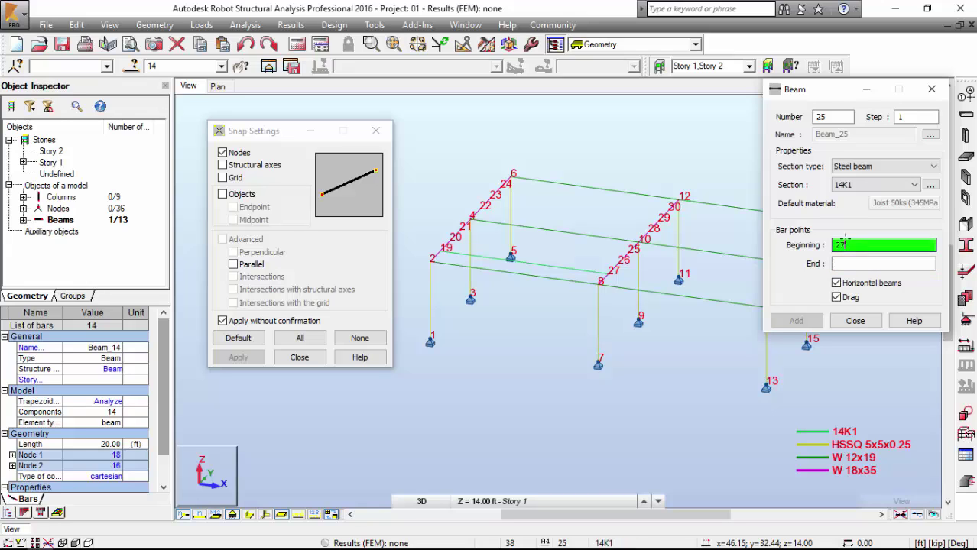
{"action": "key", "text": "Tab"}
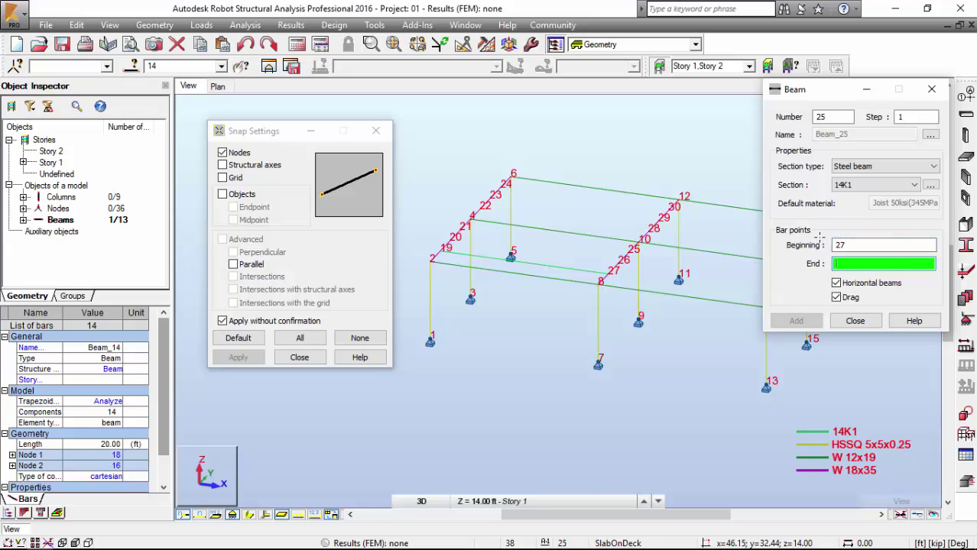
{"action": "middle_click_drag", "start_coordinate": [757, 230], "coordinate": [665, 212]}
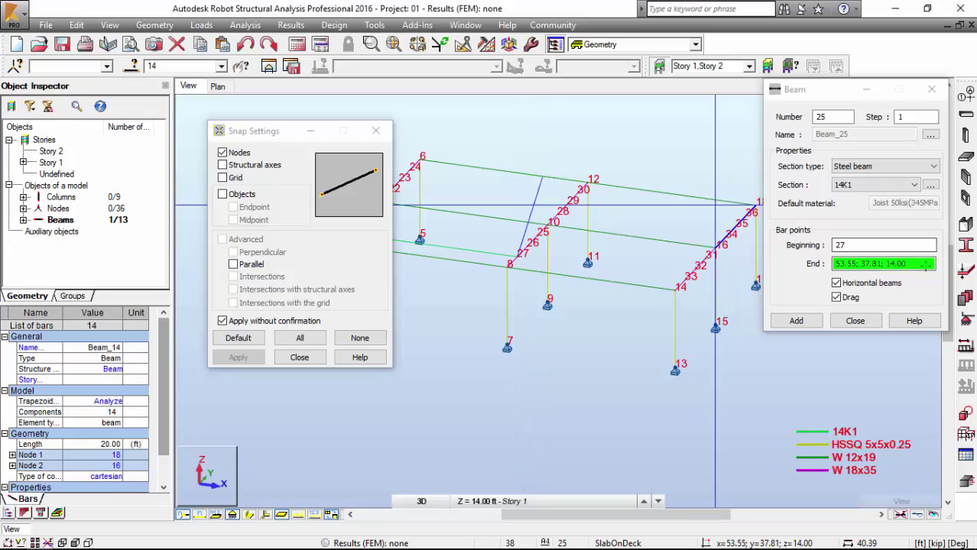
{"action": "left_click", "coordinate": [821, 264]}
{"action": "left_click", "coordinate": [797, 321]}
{"action": "left_click", "coordinate": [854, 321]}
Select both new joists, briefly showing bars as section shapes
{"action": "middle_click_drag", "start_coordinate": [611, 241], "coordinate": [709, 238]}
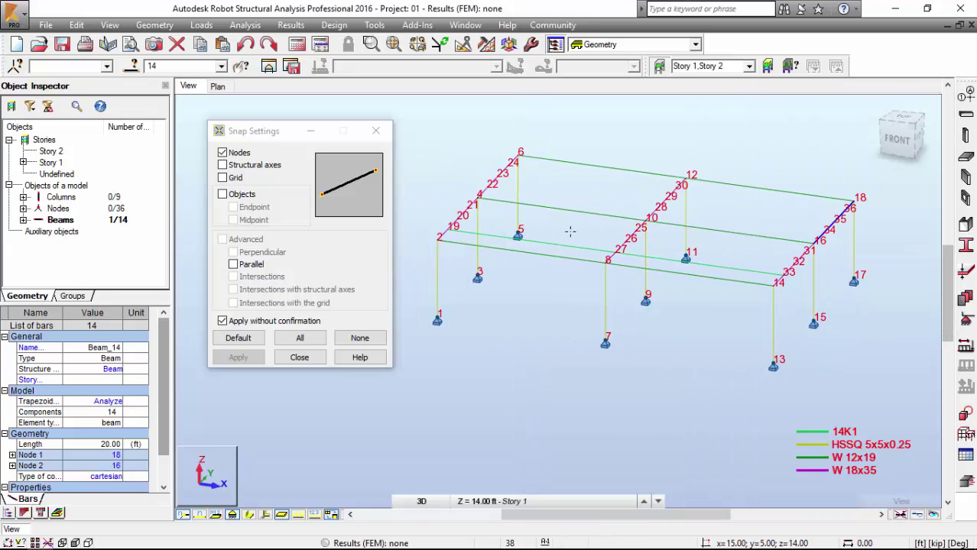
{"action": "right_click", "coordinate": [587, 216]}
{"action": "left_click", "coordinate": [589, 212]}
{"action": "left_click", "coordinate": [245, 514]}
{"action": "scroll", "coordinate": [649, 216], "scroll_direction": "up", "scroll_amount": 5}
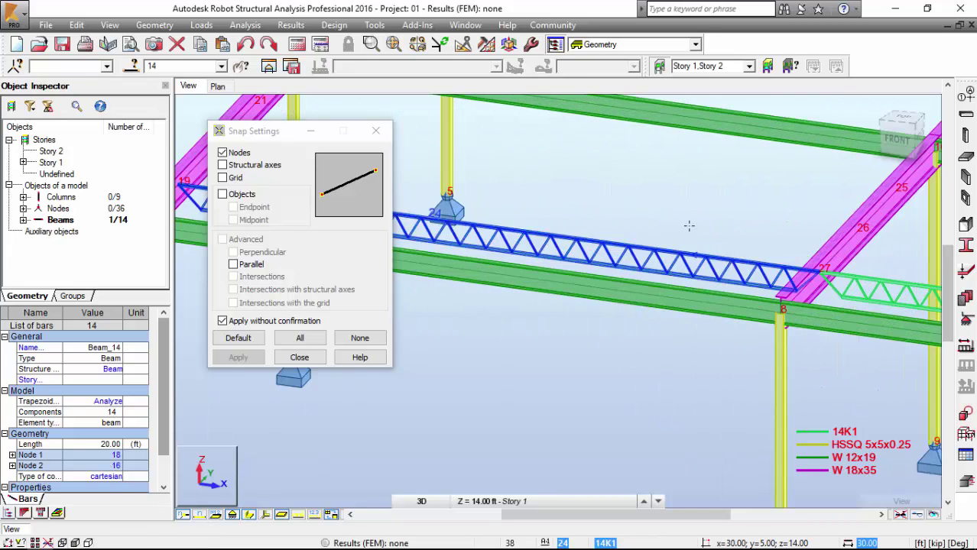
{"action": "scroll", "coordinate": [649, 216], "scroll_direction": "down", "scroll_amount": 4}
{"action": "left_click", "coordinate": [810, 277], "text": "ctrl"}
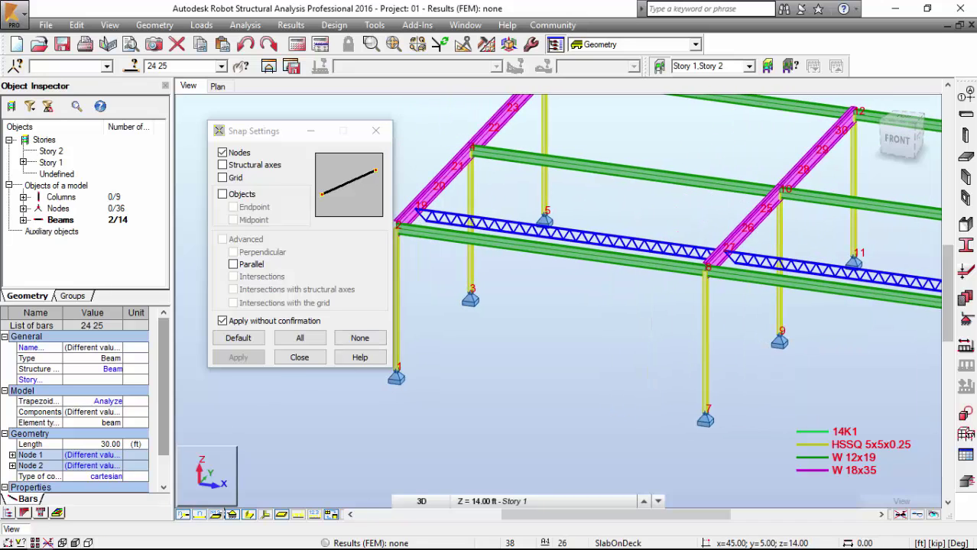
{"action": "left_click", "coordinate": [249, 515]}
{"action": "middle_click_drag", "start_coordinate": [440, 228], "coordinate": [540, 271]}
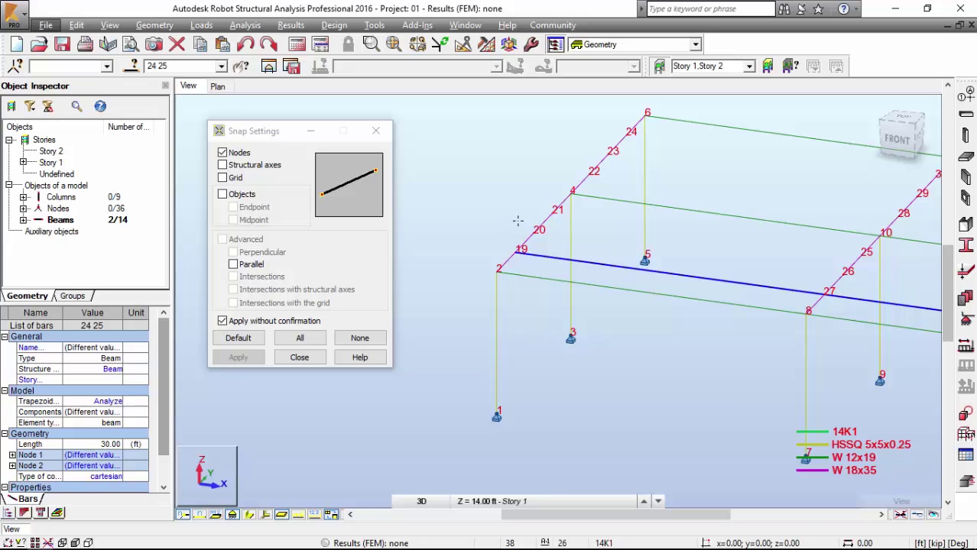
Copy the joist line repeatedly at 5 ft offsets to fill the Story 1 floor
{"action": "key", "text": "alt+e"}
{"action": "key", "text": "e"}
{"action": "key", "text": "m"}
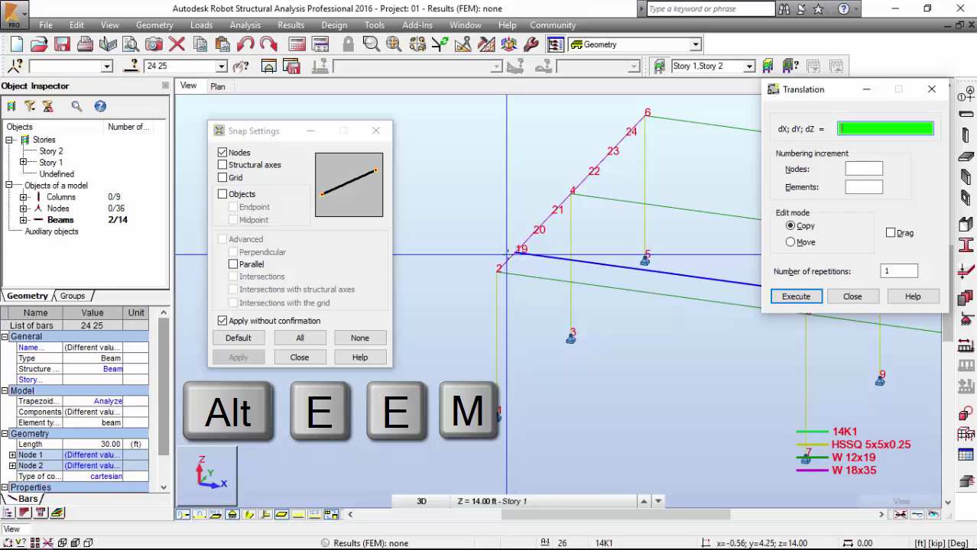
{"action": "left_click", "coordinate": [508, 254]}
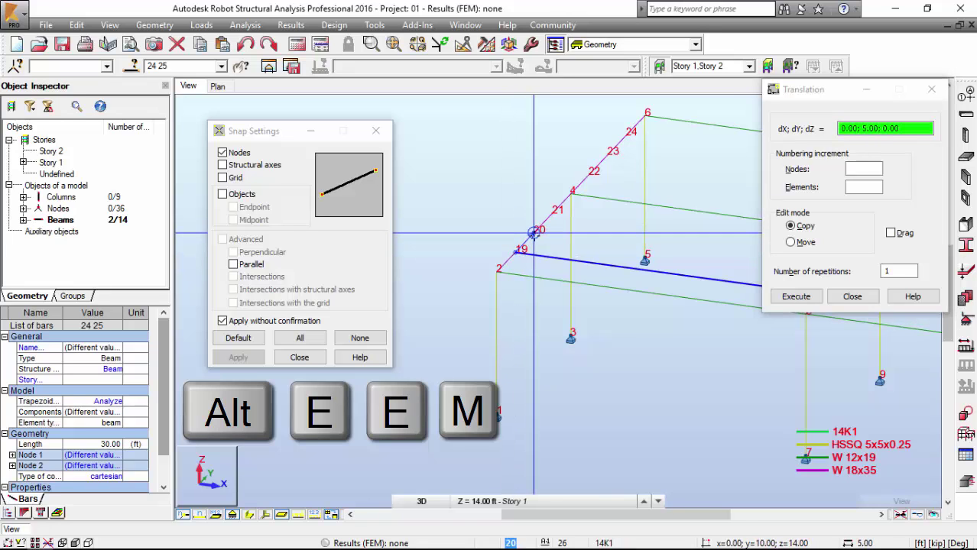
{"action": "scroll", "coordinate": [561, 198], "scroll_direction": "down", "scroll_amount": 4}
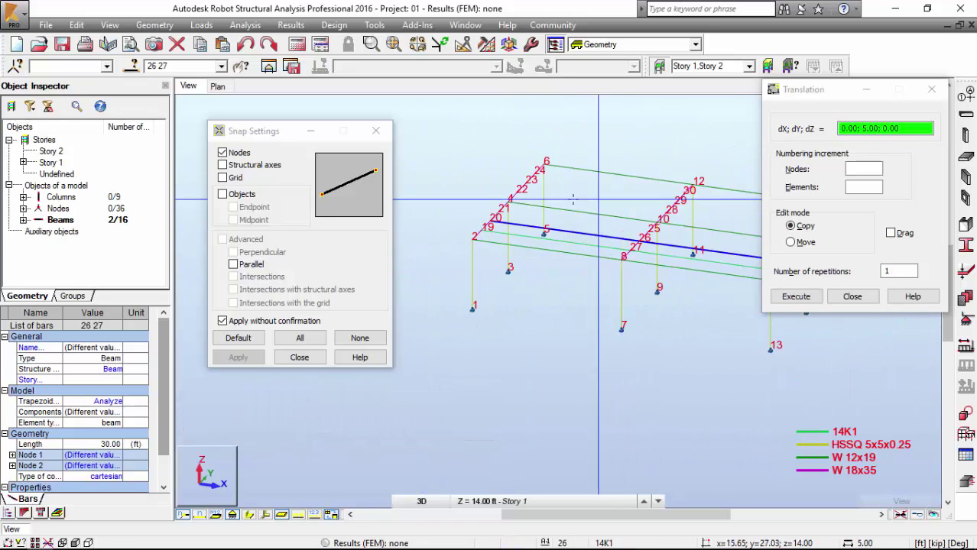
{"action": "scroll", "coordinate": [528, 230], "scroll_direction": "up", "scroll_amount": 2}
{"action": "scroll", "coordinate": [497, 268], "scroll_direction": "up", "scroll_amount": 2}
{"action": "scroll", "coordinate": [474, 303], "scroll_direction": "up", "scroll_amount": 2}
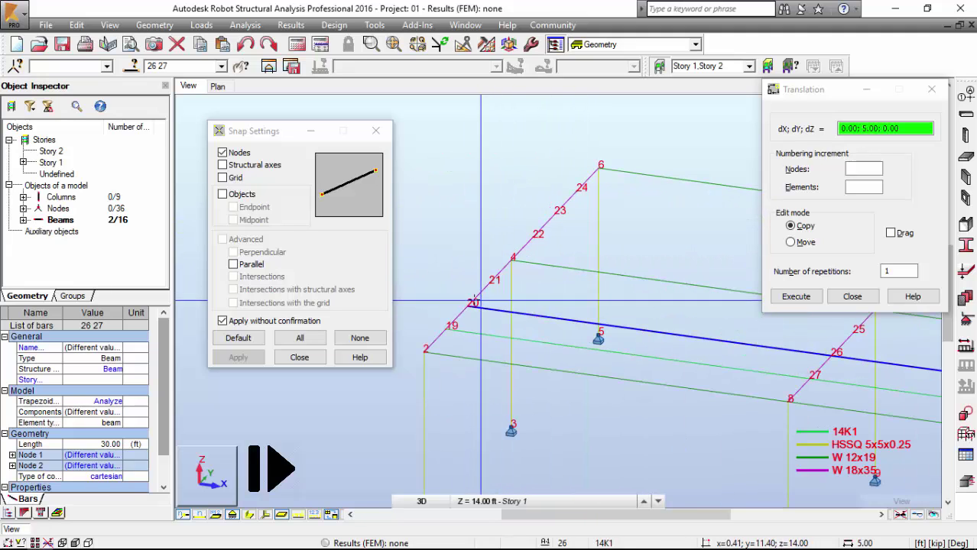
{"action": "left_click", "coordinate": [474, 303]}
{"action": "left_click", "coordinate": [483, 256]}
{"action": "left_click", "coordinate": [483, 236]}
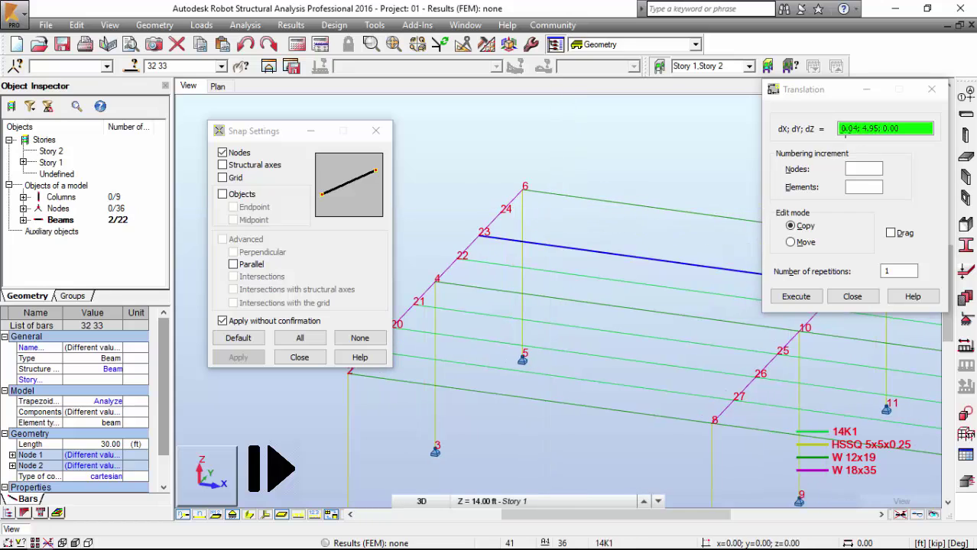
{"action": "left_click", "coordinate": [483, 236]}
{"action": "left_click", "coordinate": [501, 215]}
Clear the current beam selection in the 3D view
{"action": "scroll", "coordinate": [575, 151], "scroll_direction": "down", "scroll_amount": 1}
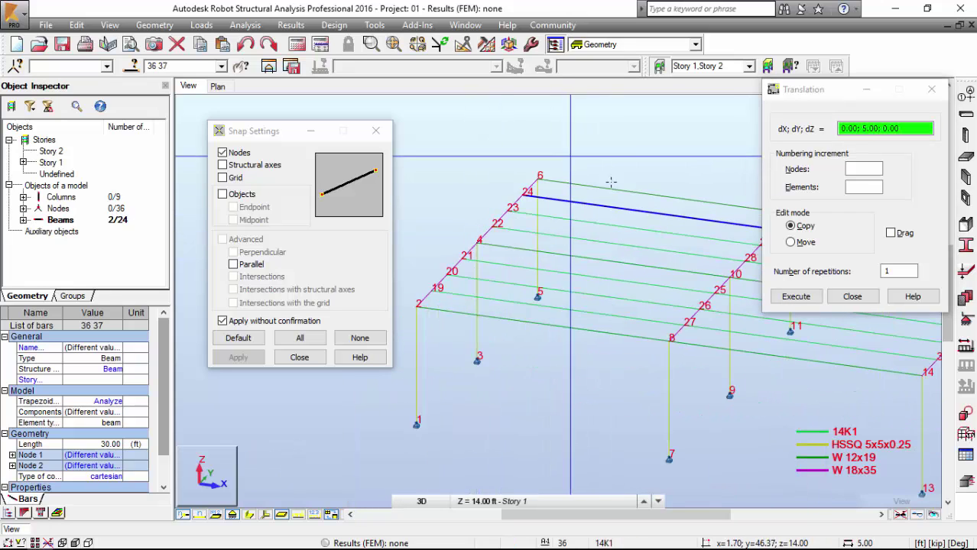
{"action": "scroll", "coordinate": [673, 193], "scroll_direction": "down", "scroll_amount": 2}
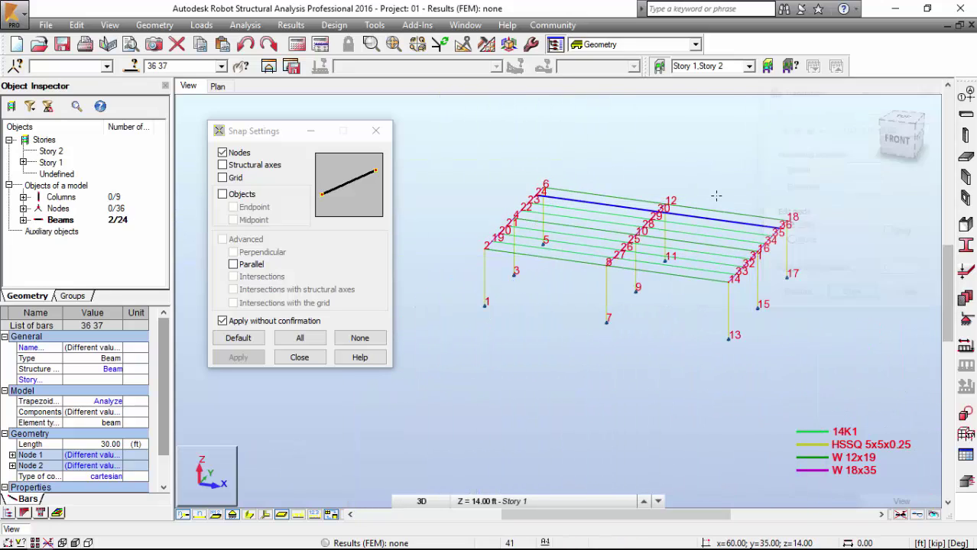
{"action": "scroll", "coordinate": [688, 211], "scroll_direction": "up", "scroll_amount": 1}
{"action": "scroll", "coordinate": [651, 255], "scroll_direction": "up", "scroll_amount": 1}
{"action": "scroll", "coordinate": [652, 255], "scroll_direction": "up", "scroll_amount": 1}
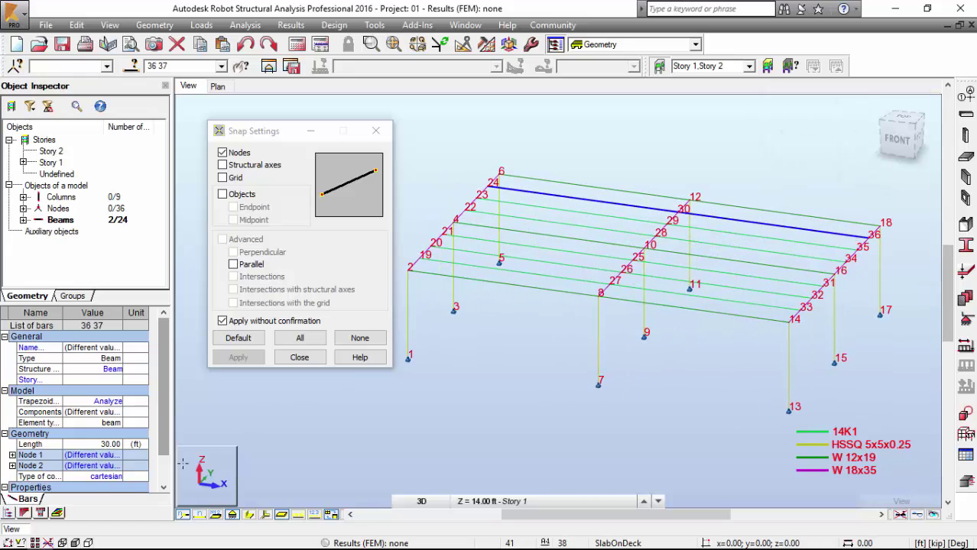
{"action": "scroll", "coordinate": [665, 305], "scroll_direction": "up", "scroll_amount": 2}
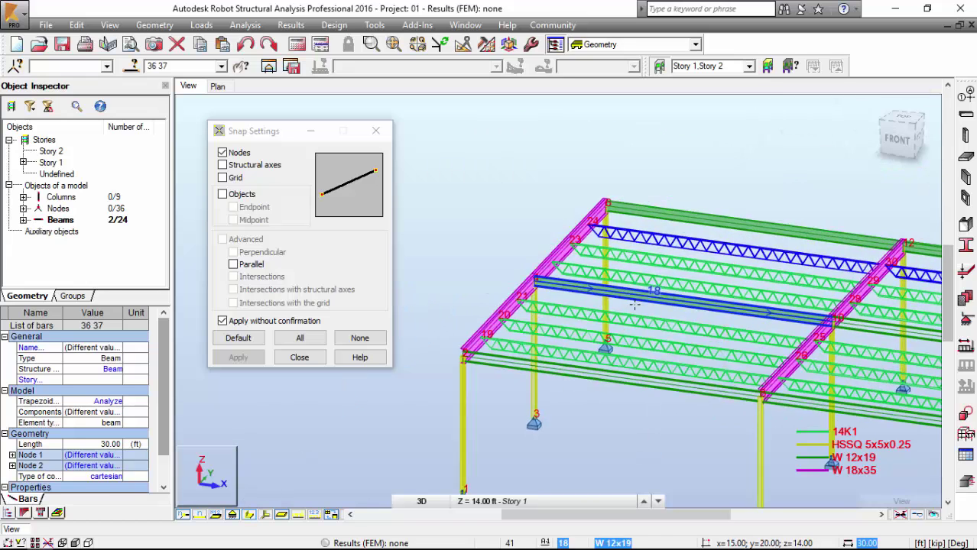
{"action": "right_click", "coordinate": [510, 159]}
{"action": "left_click", "coordinate": [495, 186]}
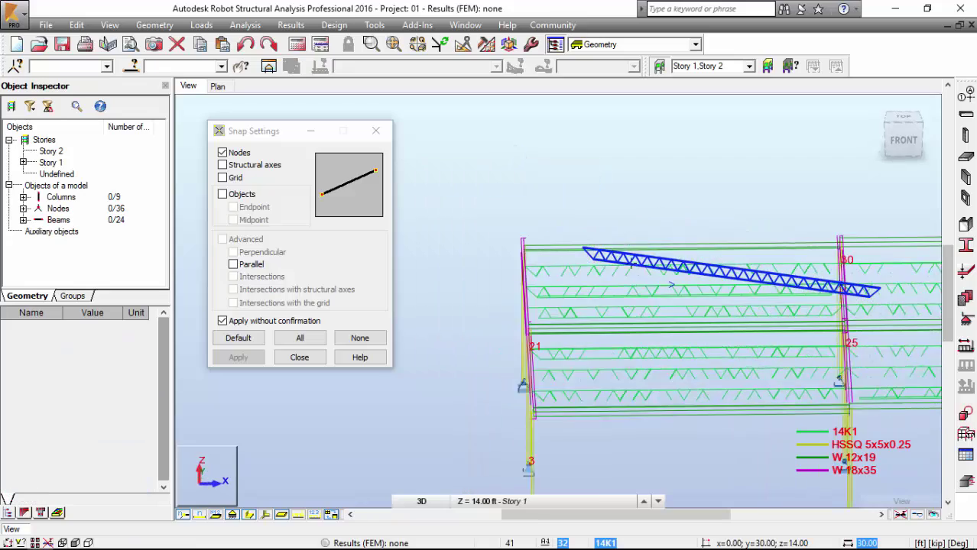
{"action": "scroll", "coordinate": [555, 271], "scroll_direction": "up", "scroll_amount": 2}
{"action": "scroll", "coordinate": [556, 271], "scroll_direction": "down", "scroll_amount": 2}
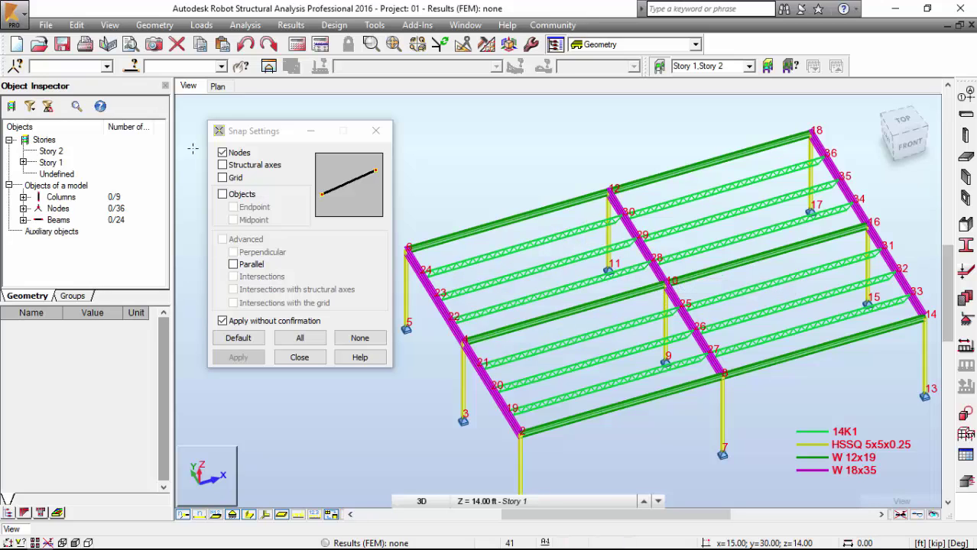
Show the Story 1 plan view and compare it with the handout's joist layout
{"action": "left_click", "coordinate": [375, 130]}
{"action": "left_click", "coordinate": [217, 86]}
{"action": "key", "text": "alt+Tab"}
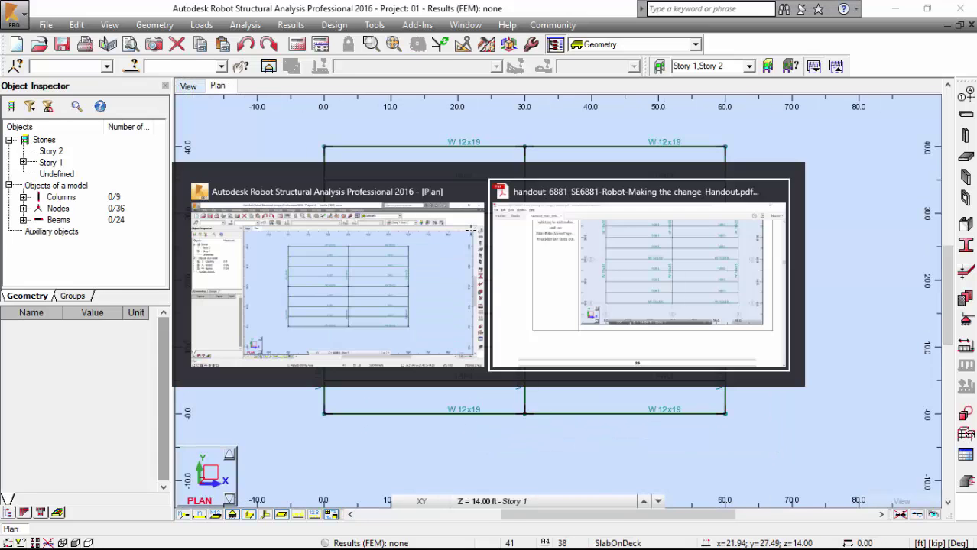
{"action": "scroll", "coordinate": [544, 217], "scroll_direction": "up", "scroll_amount": 1}
{"action": "scroll", "coordinate": [521, 162], "scroll_direction": "up", "scroll_amount": 2}
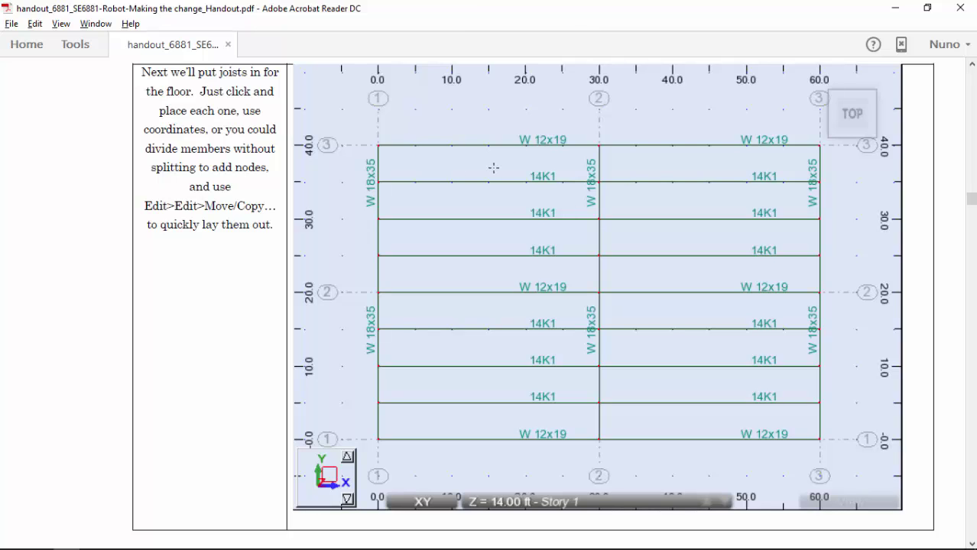
{"action": "key", "text": "alt+Tab"}
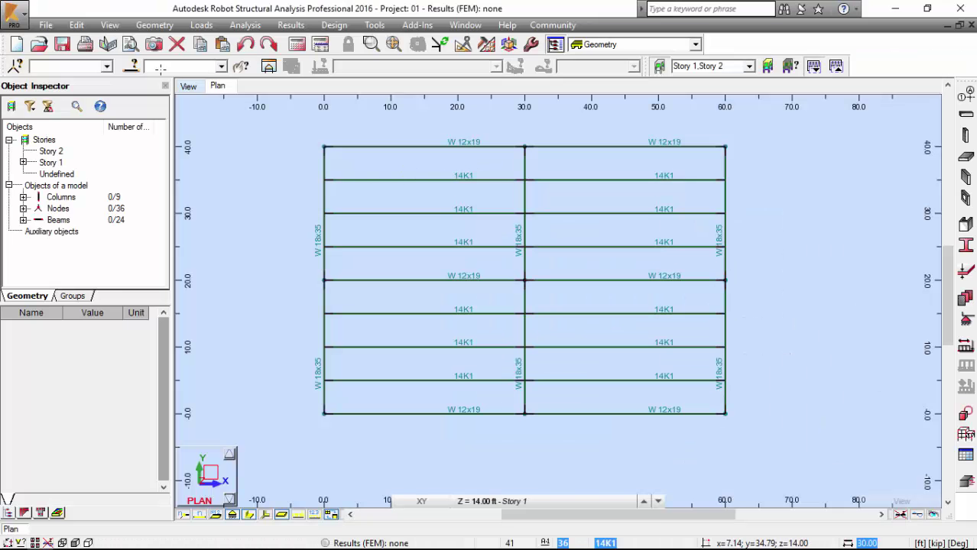
Return to the 3D view with bars shown as thin lines
{"action": "left_click", "coordinate": [184, 86]}
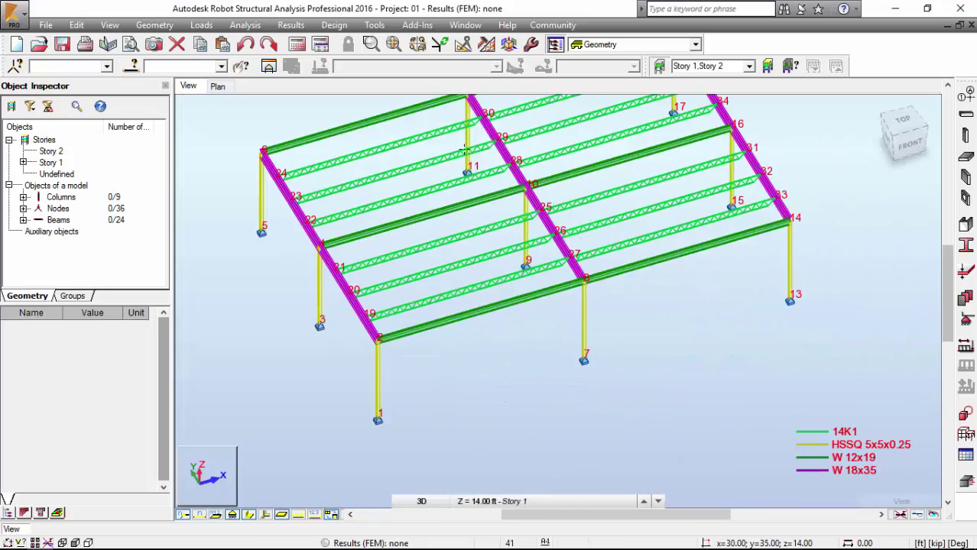
{"action": "middle_click_drag", "start_coordinate": [570, 224], "coordinate": [564, 218], "text": "shift"}
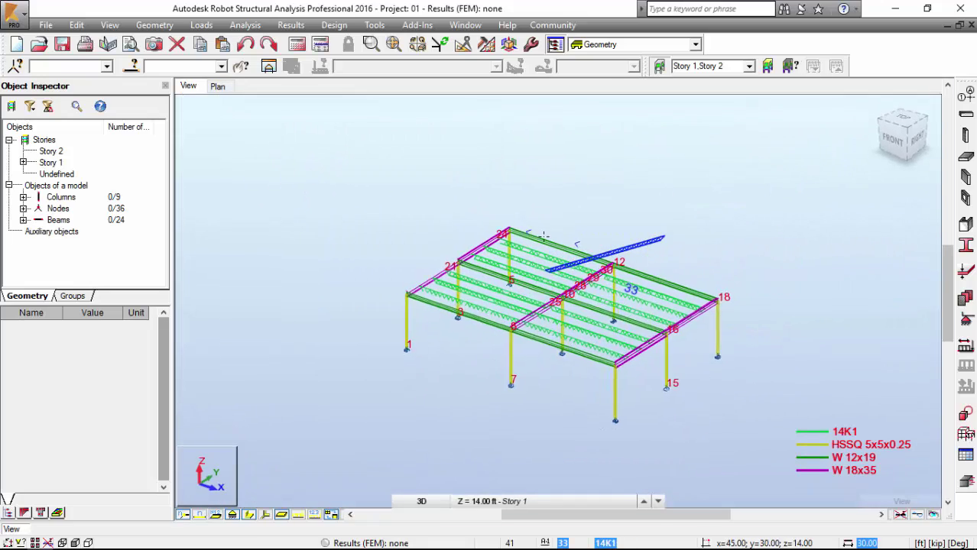
{"action": "scroll", "coordinate": [464, 238], "scroll_direction": "up", "scroll_amount": 2}
{"action": "right_click", "coordinate": [384, 136]}
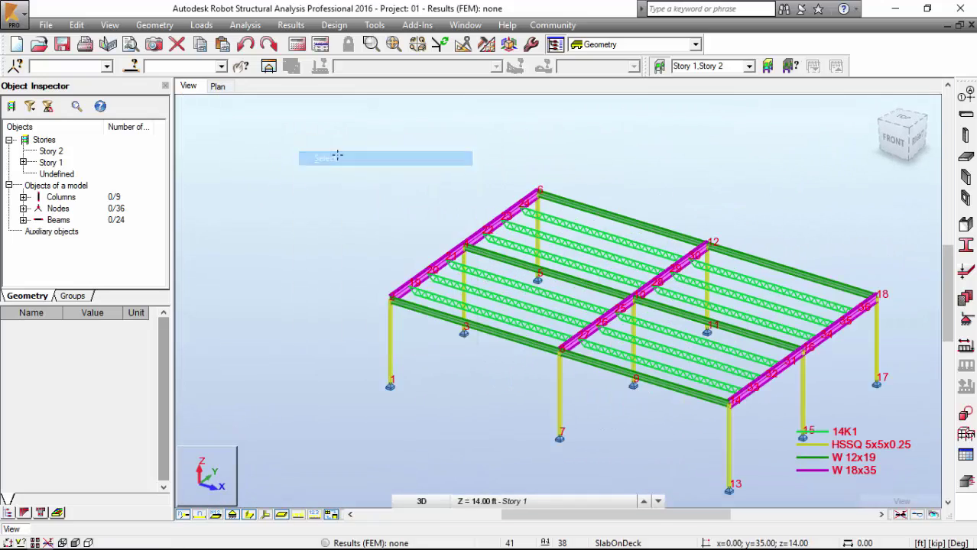
{"action": "left_click", "coordinate": [247, 513]}
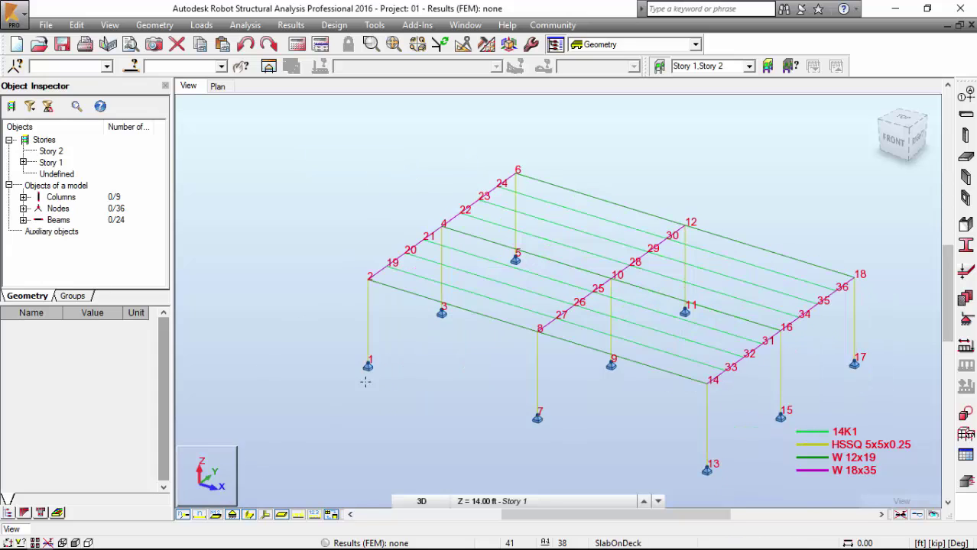
{"action": "scroll", "coordinate": [369, 363], "scroll_direction": "down", "scroll_amount": 2}
{"action": "scroll", "coordinate": [451, 355], "scroll_direction": "down", "scroll_amount": 2}
{"action": "middle_click_drag", "start_coordinate": [429, 345], "coordinate": [454, 342], "text": "shift"}
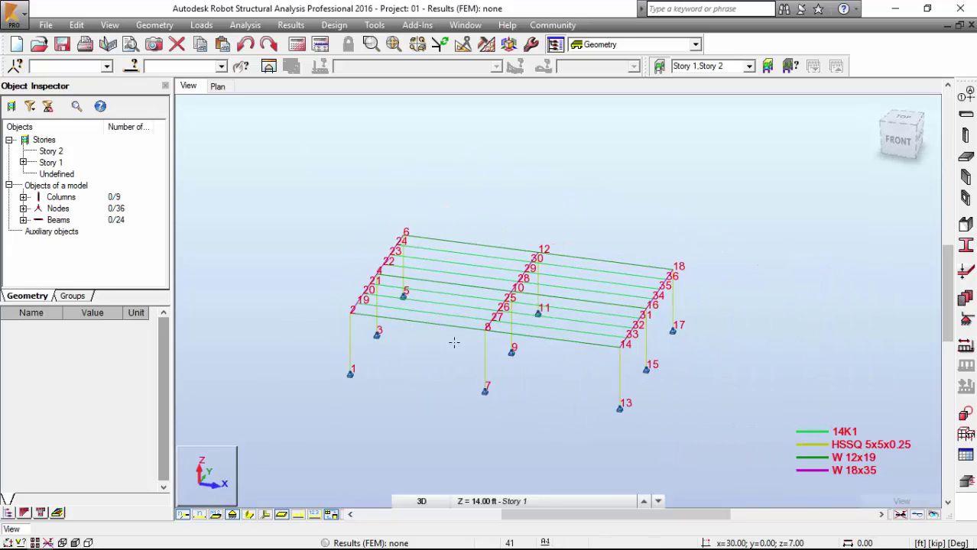
Select the whole model, then window-deselect the column base nodes in front view
{"action": "key", "text": "ctrl+a"}
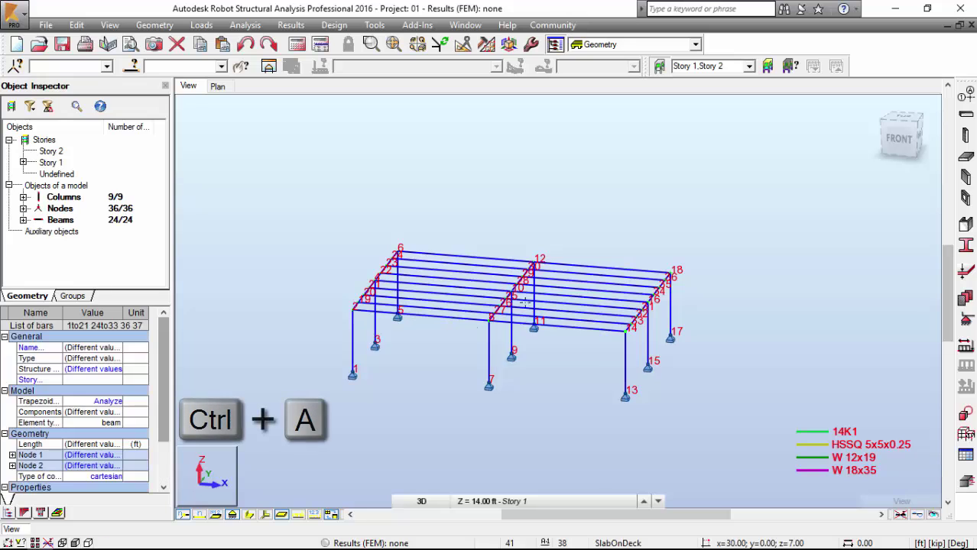
{"action": "left_click", "coordinate": [900, 137]}
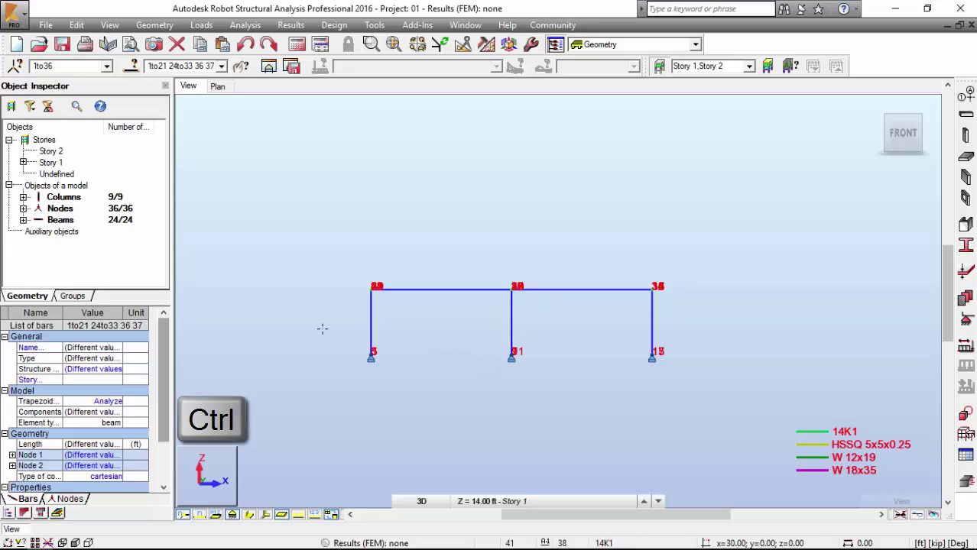
{"action": "mouse_move", "coordinate": [323, 329]}
{"action": "left_mouse_down", "text": "ctrl"}
{"action": "mouse_move", "coordinate": [621, 407]}
{"action": "mouse_move", "coordinate": [699, 411]}
{"action": "left_mouse_up", "text": "ctrl"}
{"action": "scroll", "coordinate": [501, 296], "scroll_direction": "up", "scroll_amount": 2}
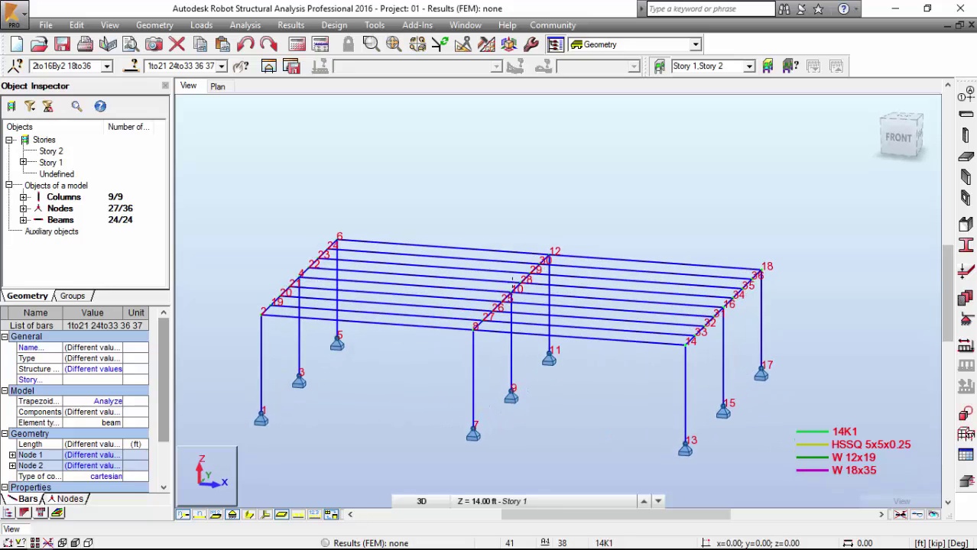
{"action": "middle_click_drag", "start_coordinate": [529, 260], "coordinate": [484, 243], "text": "shift"}
Copy the selected frame up by 0;0;14, then clear the selection and show section shapes
{"action": "key", "text": "alt+e"}
{"action": "key", "text": "e"}
{"action": "key", "text": "m"}
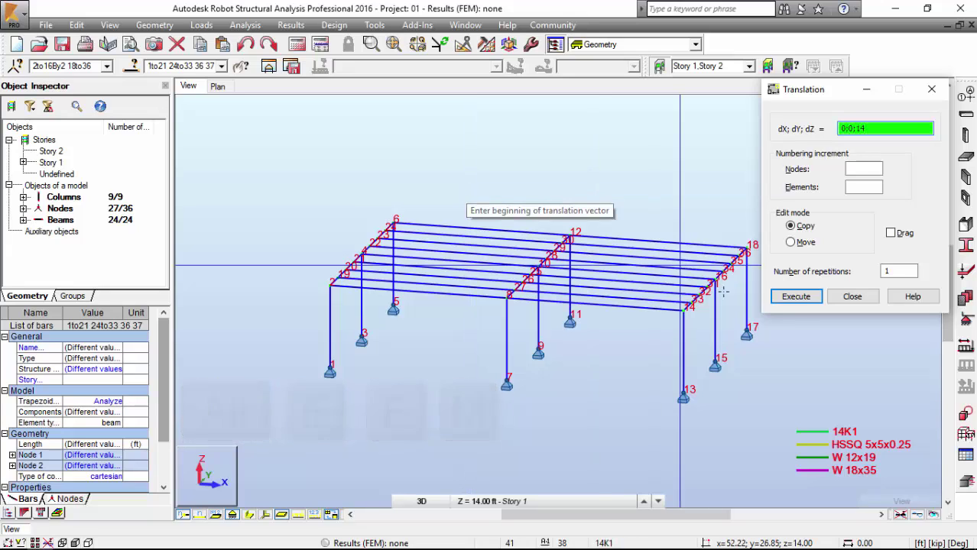
{"action": "left_click", "coordinate": [796, 296]}
{"action": "left_click", "coordinate": [852, 297]}
{"action": "left_click", "coordinate": [424, 391]}
{"action": "left_click", "coordinate": [248, 515]}
{"action": "mouse_move", "coordinate": [452, 306]}
{"action": "middle_mouse_down", "text": "shift"}
{"action": "mouse_move", "coordinate": [534, 311]}
{"action": "mouse_move", "coordinate": [499, 307]}
{"action": "mouse_move", "coordinate": [484, 318]}
{"action": "mouse_move", "coordinate": [465, 287]}
{"action": "middle_mouse_up", "text": "shift"}
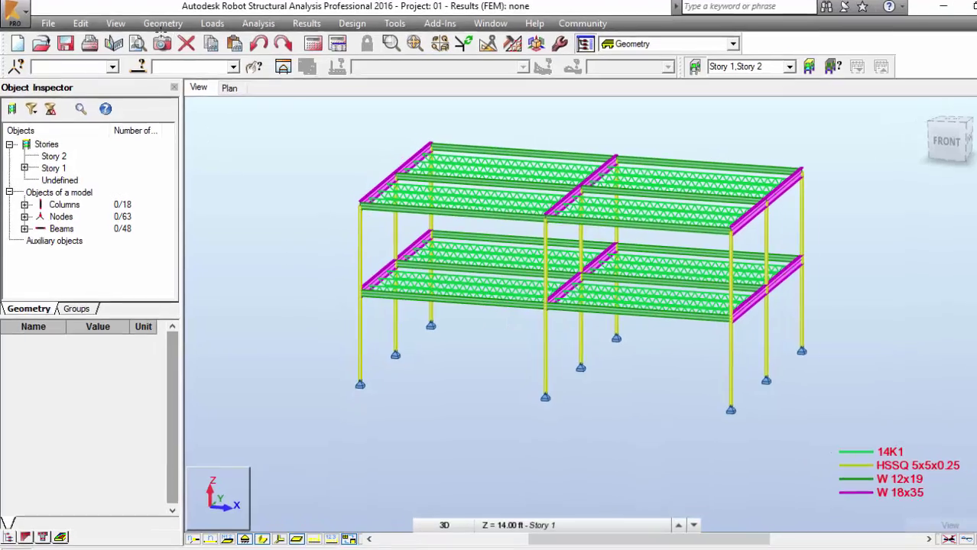
Open Geometry > Stories > Assign Geometrically for Story 1 and Story 2
{"action": "left_click", "coordinate": [154, 26]}
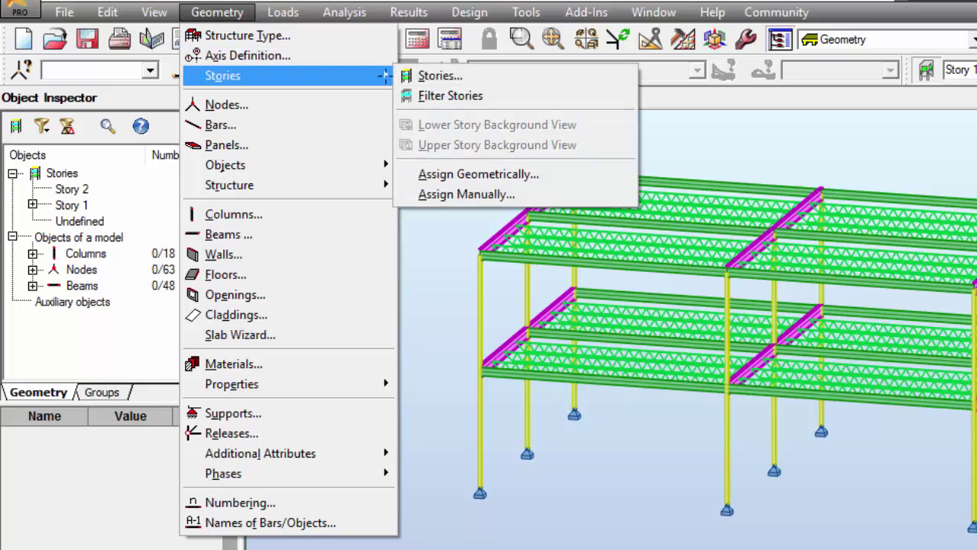
{"action": "mouse_move", "coordinate": [159, 70]}
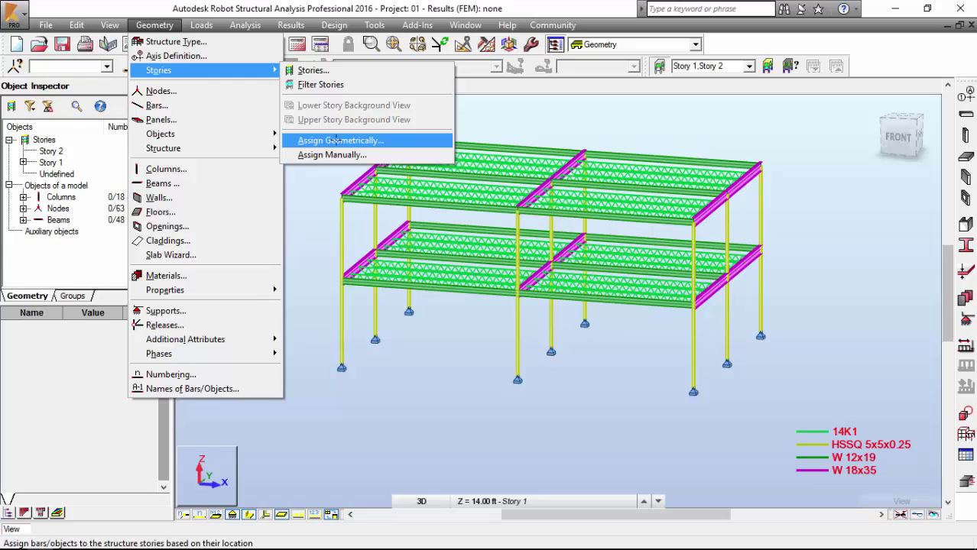
{"action": "left_click", "coordinate": [337, 140]}
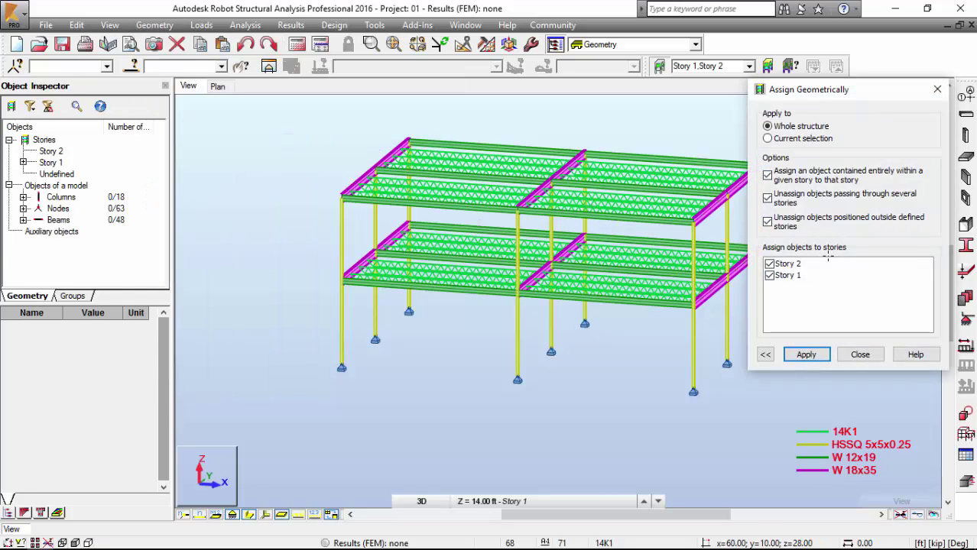
Assign all members to stories by location and turn off section colour coding in Display settings
{"action": "left_click", "coordinate": [803, 353]}
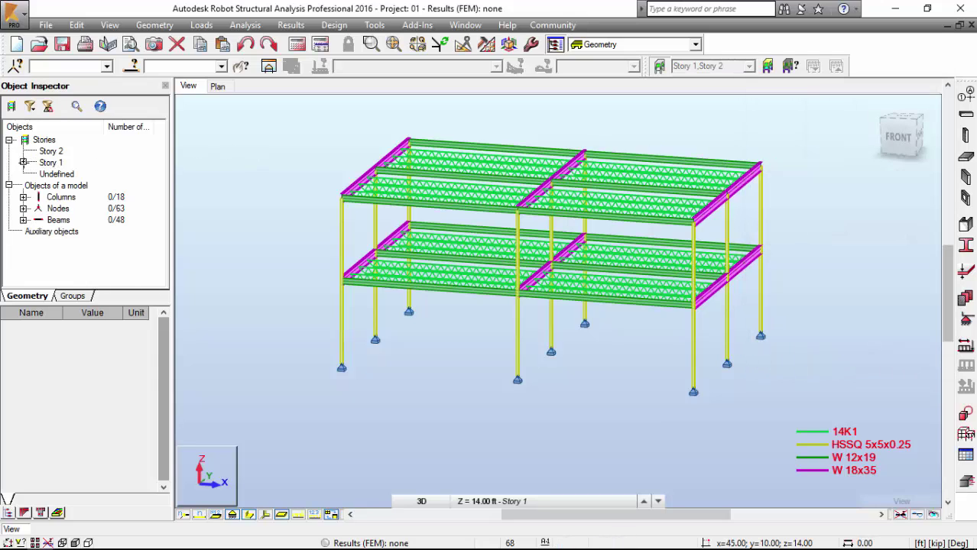
{"action": "left_click", "coordinate": [51, 162]}
{"action": "right_click", "coordinate": [227, 143]}
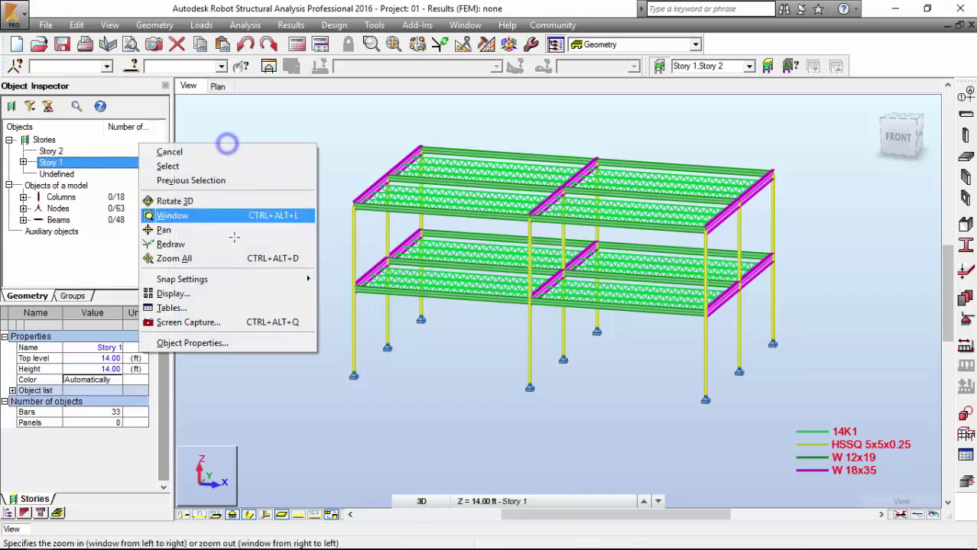
{"action": "left_click", "coordinate": [153, 284]}
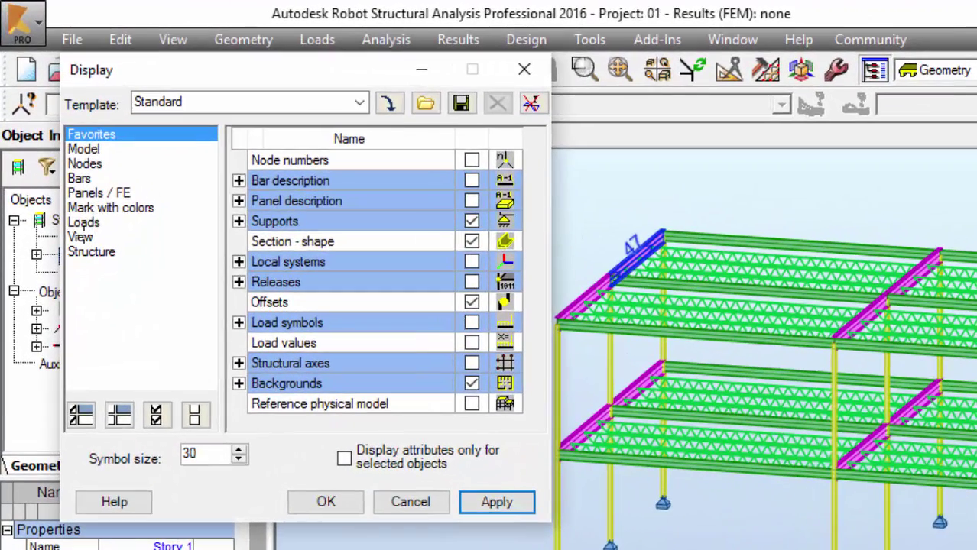
{"action": "left_click", "coordinate": [81, 238]}
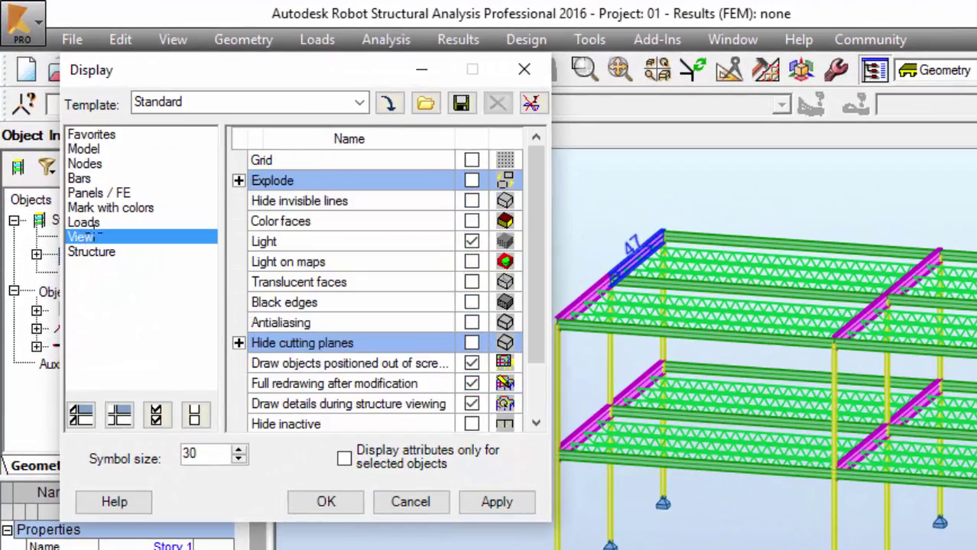
{"action": "left_click", "coordinate": [81, 178]}
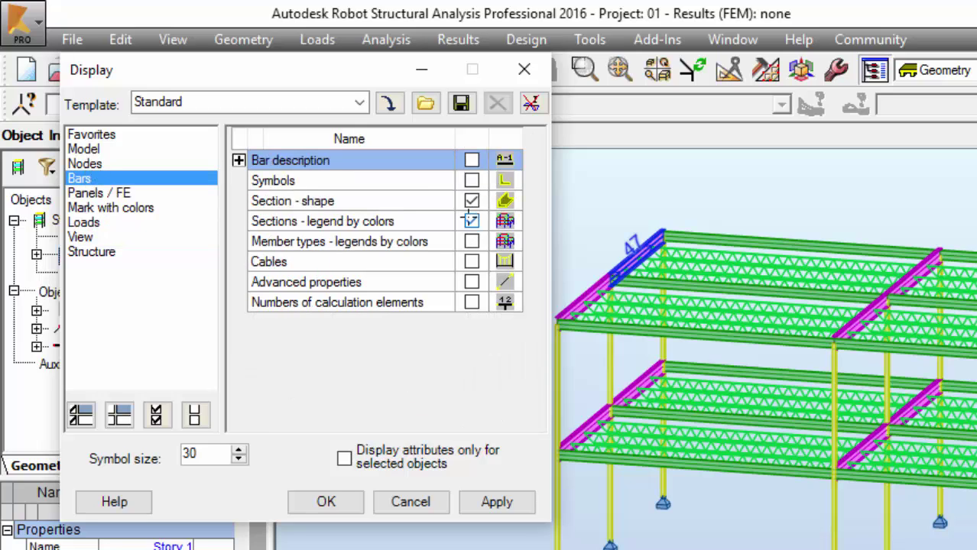
{"action": "left_click", "coordinate": [490, 499]}
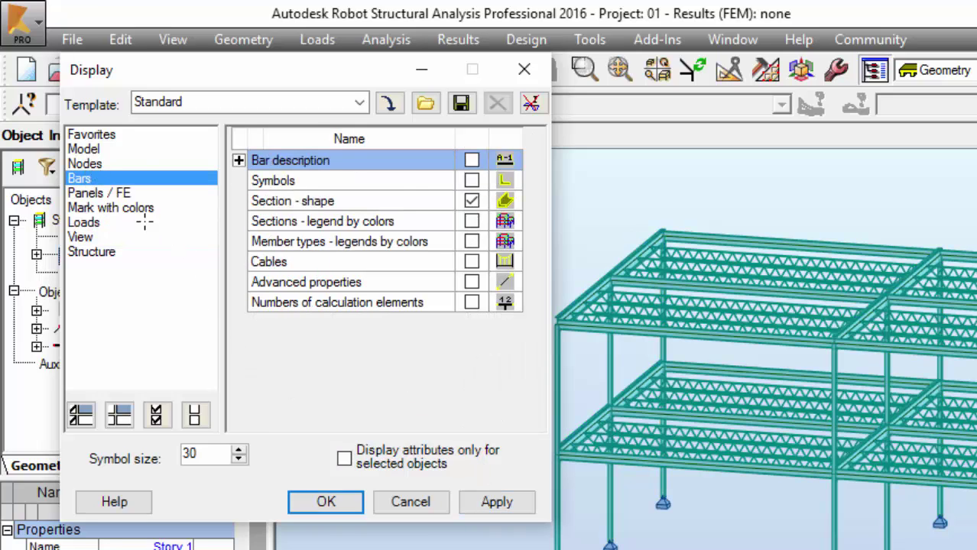
Turn on colouring by story under Mark with colors and apply it to the model
{"action": "left_click", "coordinate": [141, 208]}
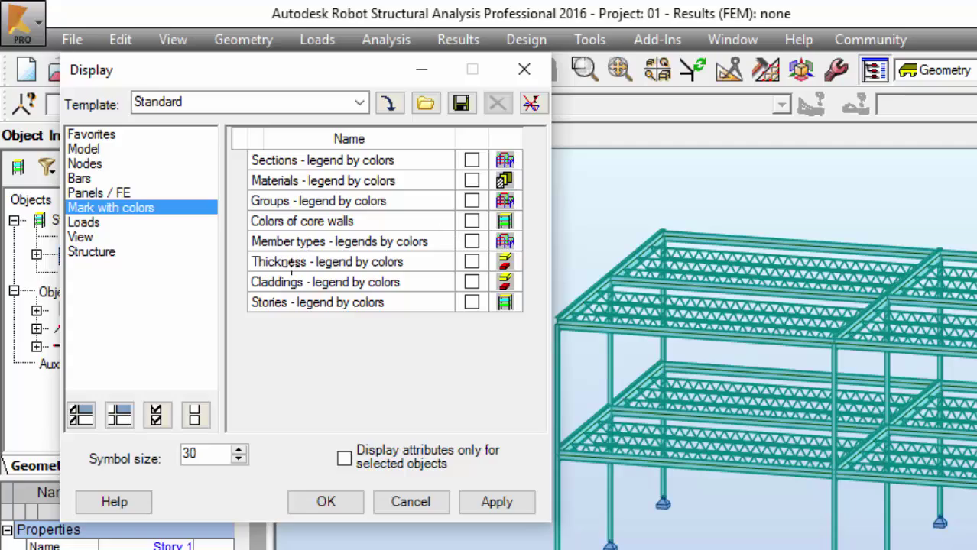
{"action": "left_click", "coordinate": [471, 303]}
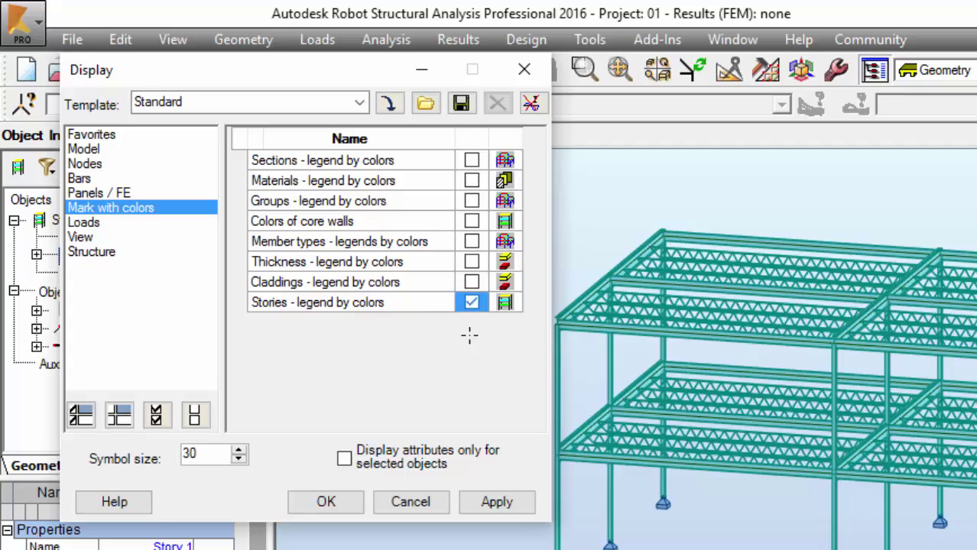
{"action": "left_click", "coordinate": [489, 502]}
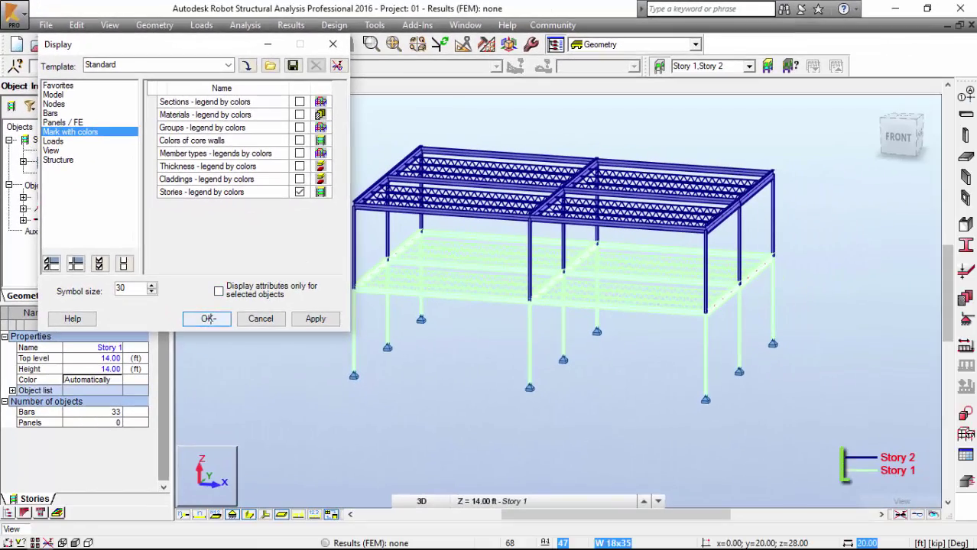
{"action": "left_click", "coordinate": [211, 325]}
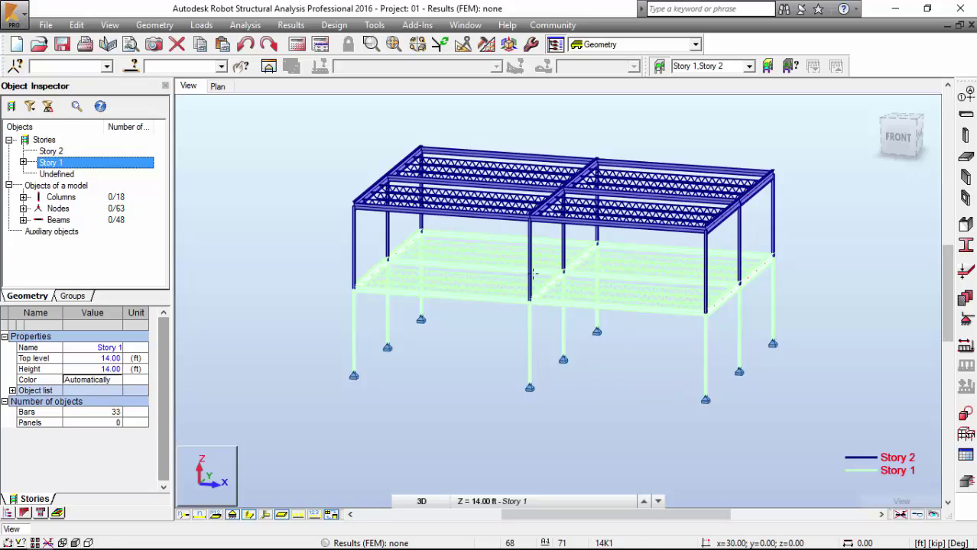
{"action": "right_click", "coordinate": [274, 124]}
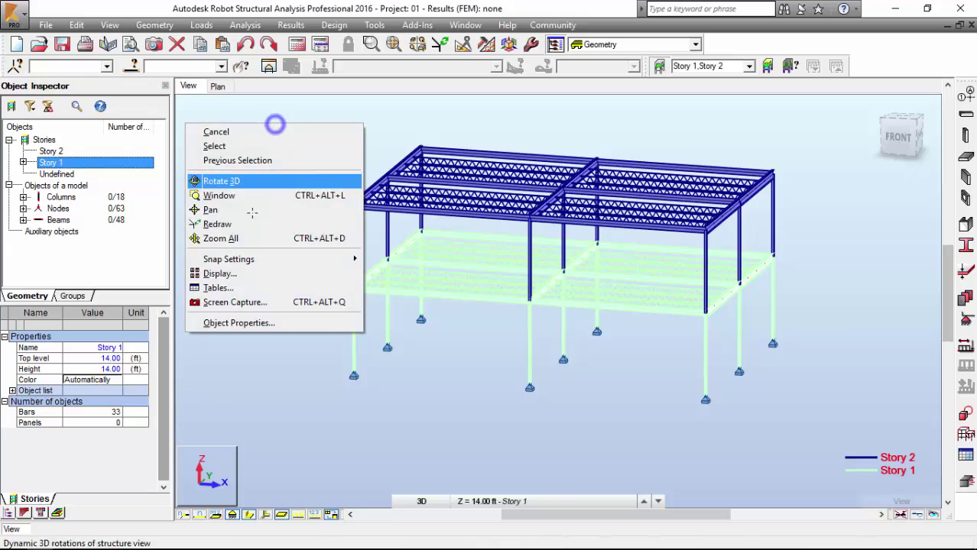
{"action": "left_click", "coordinate": [319, 393]}
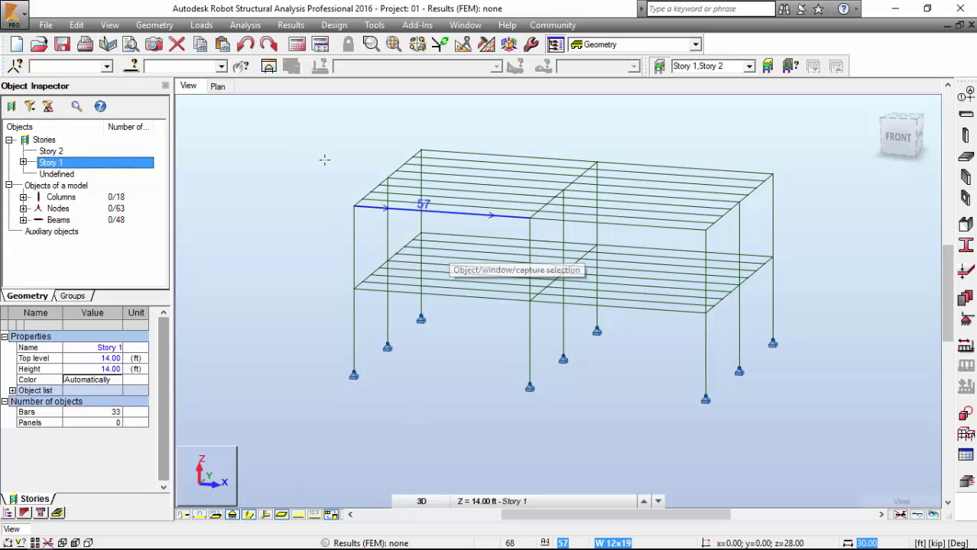
Set new bars to Simple bar type with an HSSQ 6x6x0.25 section
{"action": "left_click", "coordinate": [155, 25]}
{"action": "left_click", "coordinate": [157, 105]}
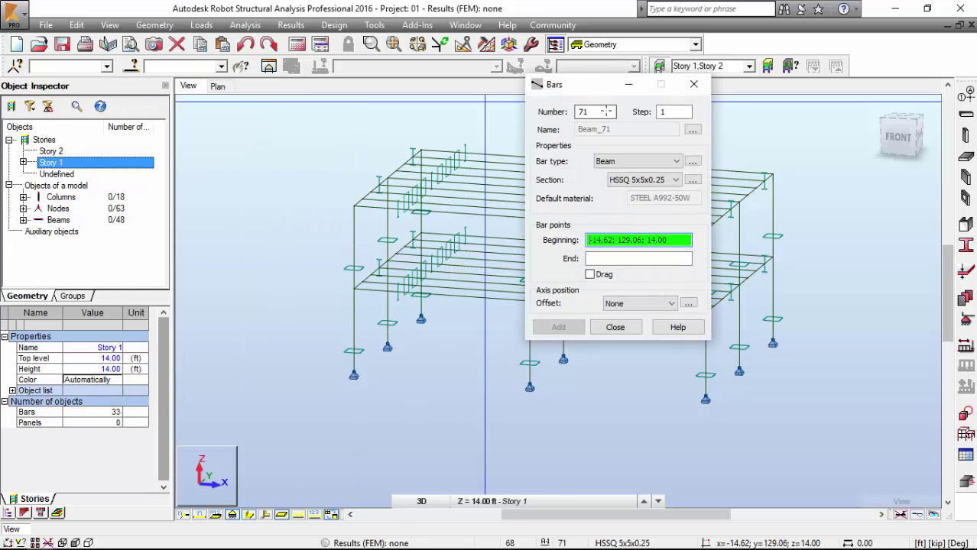
{"action": "left_click", "coordinate": [609, 162]}
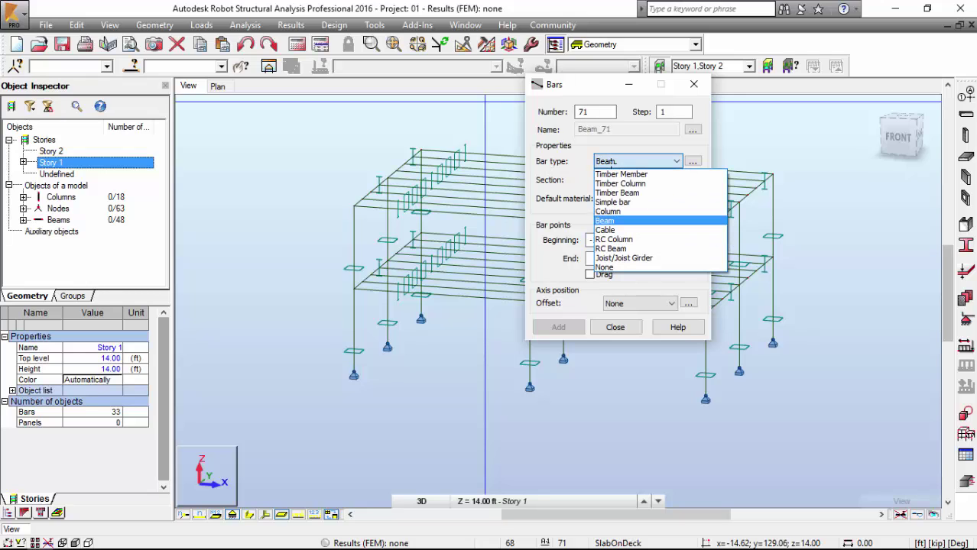
{"action": "left_click", "coordinate": [612, 202]}
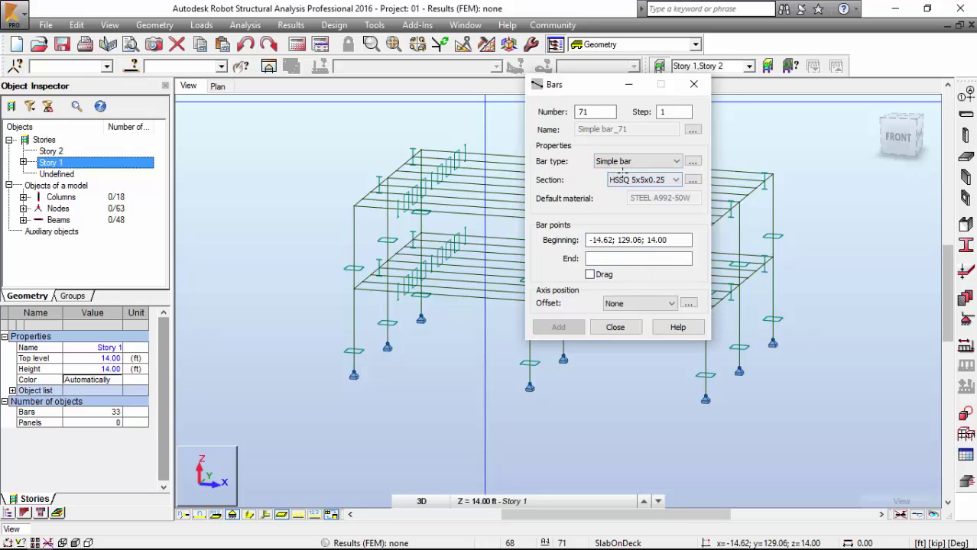
{"action": "left_click", "coordinate": [622, 176]}
{"action": "left_click", "coordinate": [614, 201]}
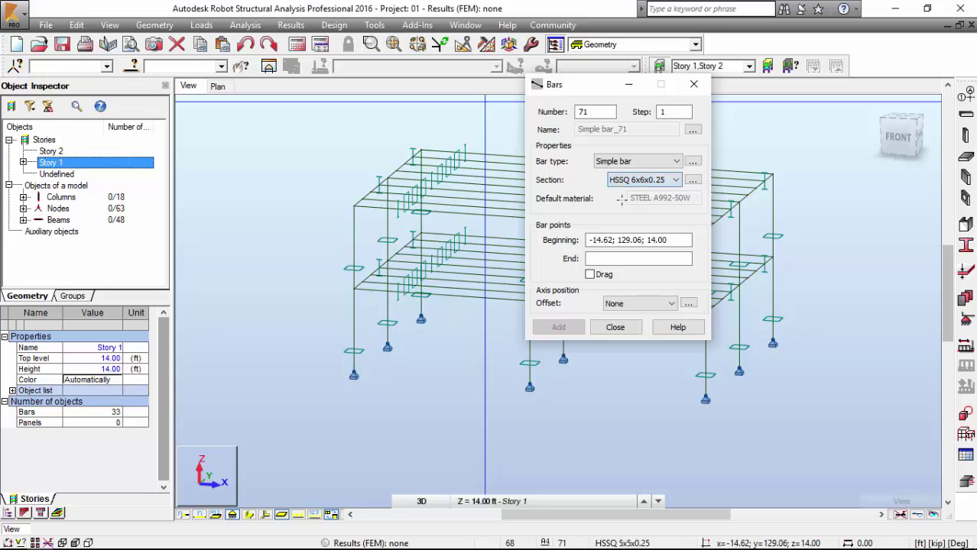
{"action": "key", "text": "alt+Tab"}
Scroll the handout down to the bracing instructions on page 29
{"action": "scroll", "coordinate": [493, 176], "scroll_direction": "down", "scroll_amount": 3}
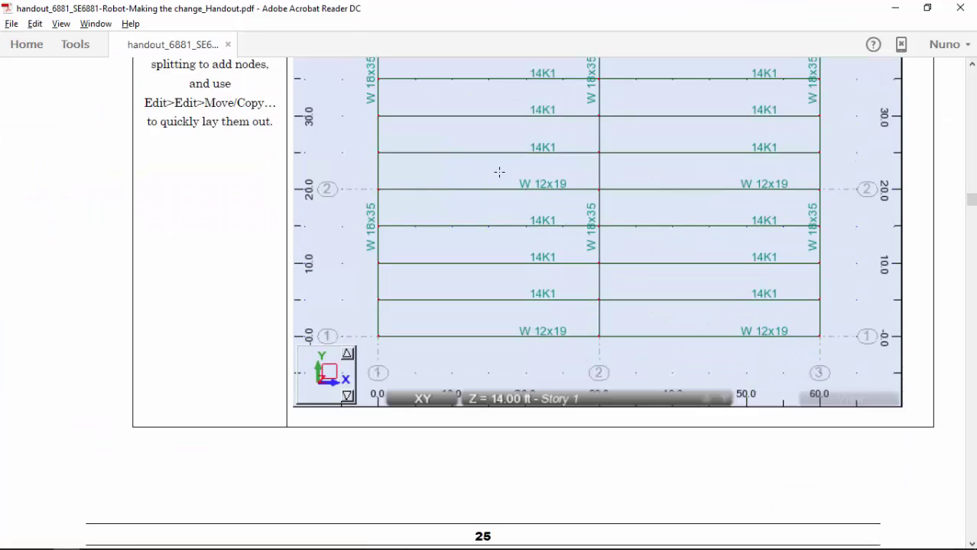
{"action": "scroll", "coordinate": [510, 184], "scroll_direction": "down", "scroll_amount": 5}
{"action": "scroll", "coordinate": [510, 184], "scroll_direction": "down", "scroll_amount": 5}
{"action": "scroll", "coordinate": [509, 184], "scroll_direction": "down", "scroll_amount": 5}
{"action": "scroll", "coordinate": [509, 183], "scroll_direction": "down", "scroll_amount": 2}
{"action": "scroll", "coordinate": [510, 183], "scroll_direction": "down", "scroll_amount": 5}
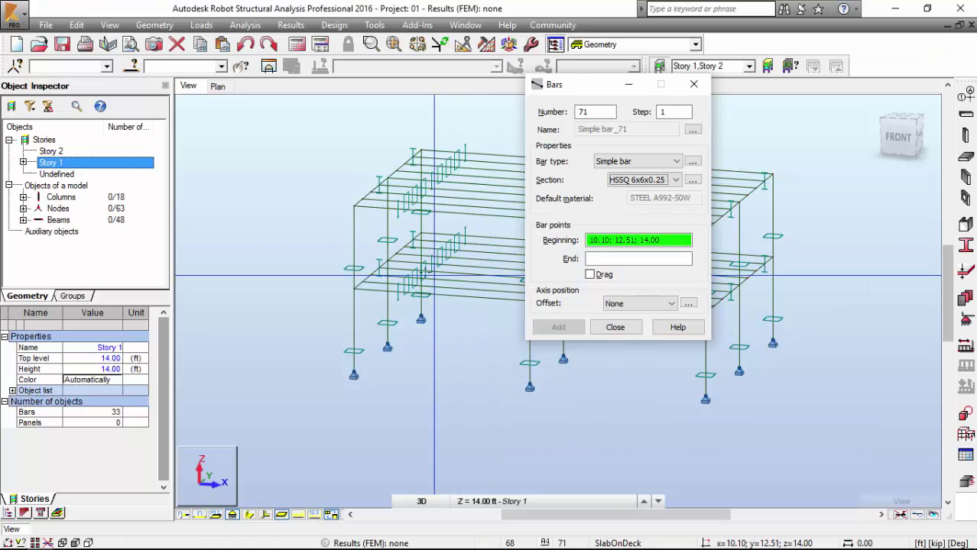
Enable snapping to structural axes and continuous drag drawing for the braces
{"action": "scroll", "coordinate": [345, 241], "scroll_direction": "up", "scroll_amount": 3}
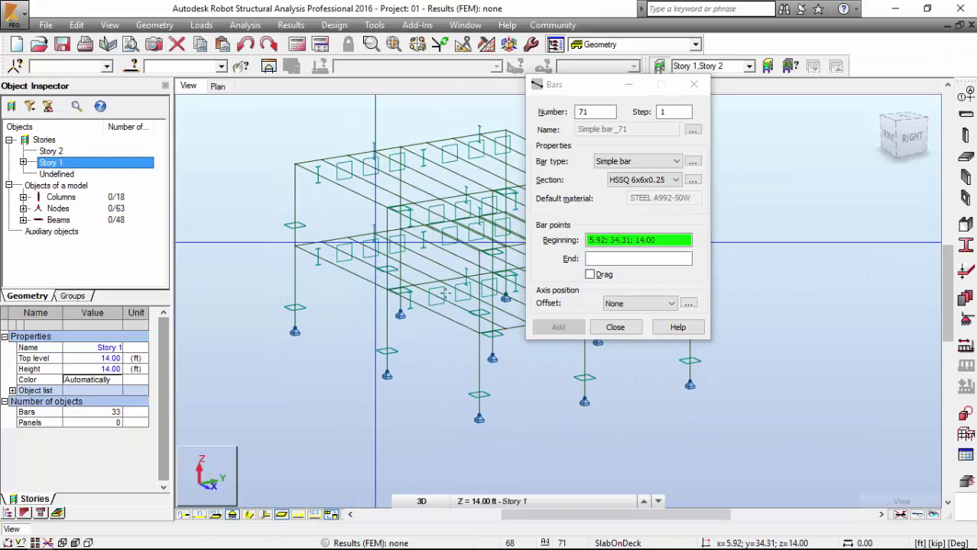
{"action": "mouse_move", "coordinate": [346, 241]}
{"action": "middle_mouse_down", "text": "shift"}
{"action": "mouse_move", "coordinate": [419, 277]}
{"action": "mouse_move", "coordinate": [364, 315]}
{"action": "mouse_move", "coordinate": [401, 416]}
{"action": "middle_mouse_up", "text": "shift"}
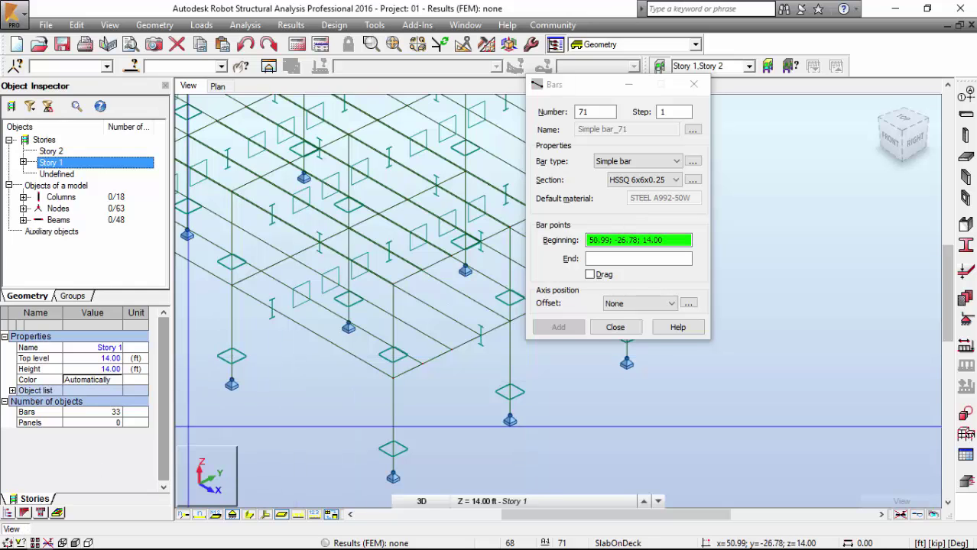
{"action": "left_click", "coordinate": [183, 513]}
{"action": "left_click", "coordinate": [222, 164]}
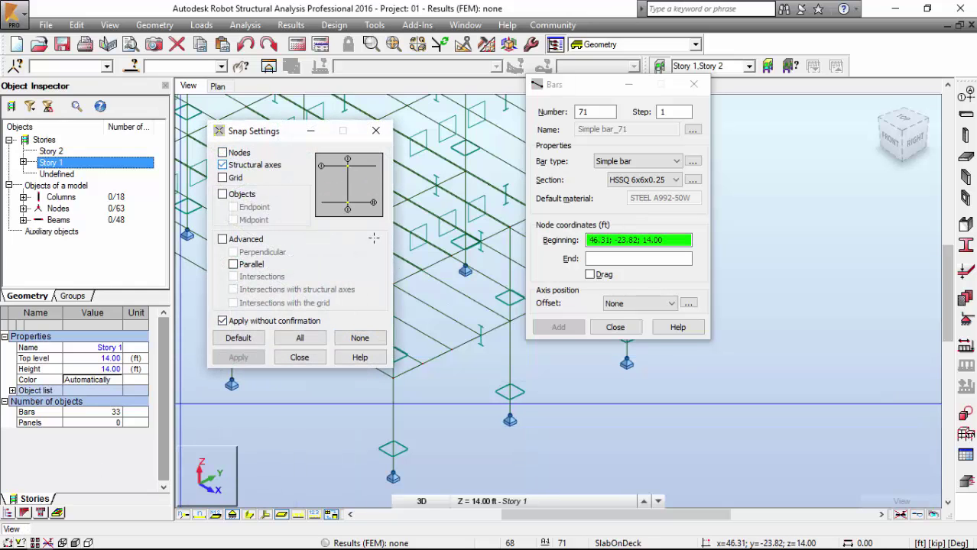
{"action": "scroll", "coordinate": [501, 345], "scroll_direction": "down", "scroll_amount": 3}
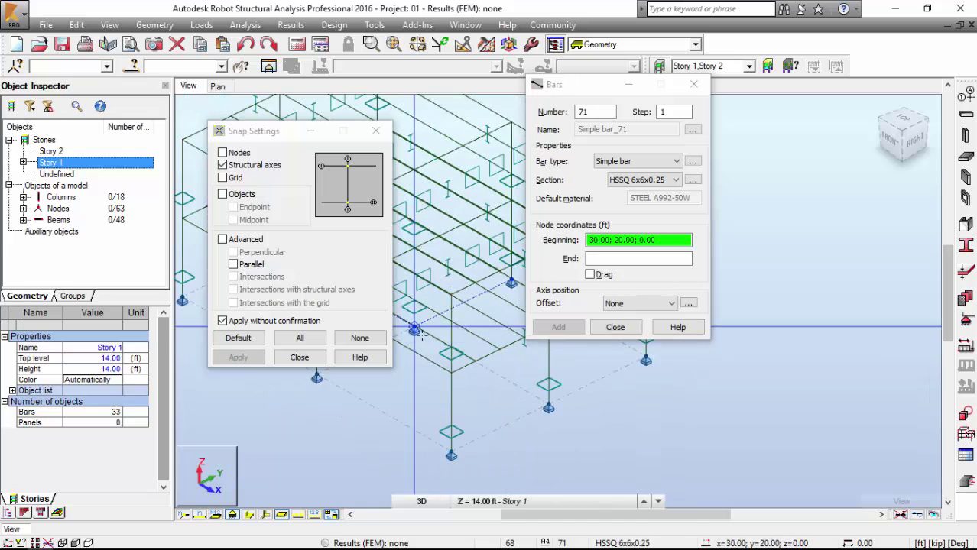
{"action": "middle_click_drag", "start_coordinate": [502, 345], "coordinate": [434, 386]}
{"action": "left_click", "coordinate": [589, 274]}
Draw diagonal HSSQ braces from bottom nodes to the first floor on the front and back sides
{"action": "left_click", "coordinate": [374, 464]}
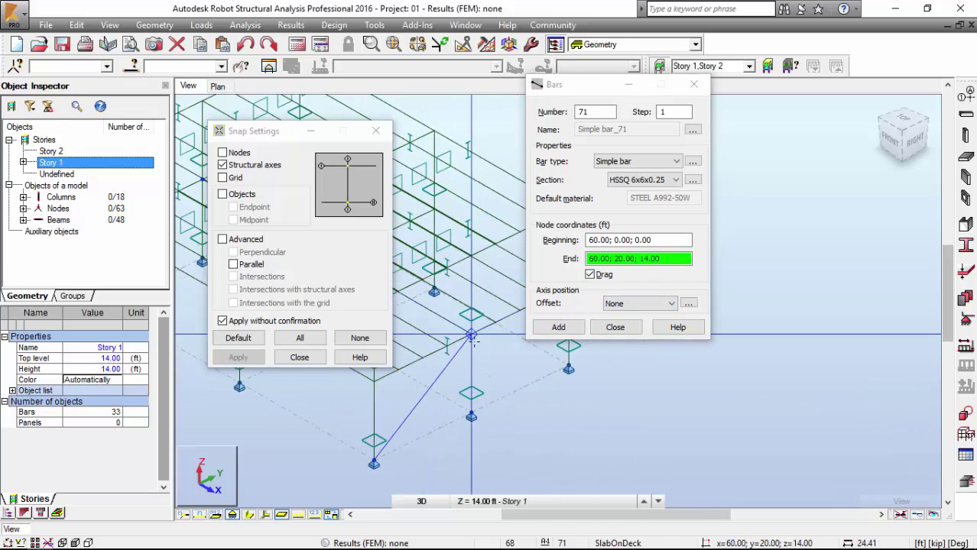
{"action": "left_click", "coordinate": [455, 380]}
{"action": "mouse_move", "coordinate": [436, 415]}
{"action": "middle_mouse_down"}
{"action": "mouse_move", "coordinate": [498, 373]}
{"action": "mouse_move", "coordinate": [441, 377]}
{"action": "mouse_move", "coordinate": [609, 408]}
{"action": "mouse_move", "coordinate": [593, 389]}
{"action": "mouse_move", "coordinate": [416, 504]}
{"action": "mouse_move", "coordinate": [489, 428]}
{"action": "middle_mouse_up"}
{"action": "left_click", "coordinate": [441, 377]}
{"action": "left_click", "coordinate": [593, 389]}
{"action": "left_click", "coordinate": [489, 428]}
{"action": "left_click", "coordinate": [525, 373]}
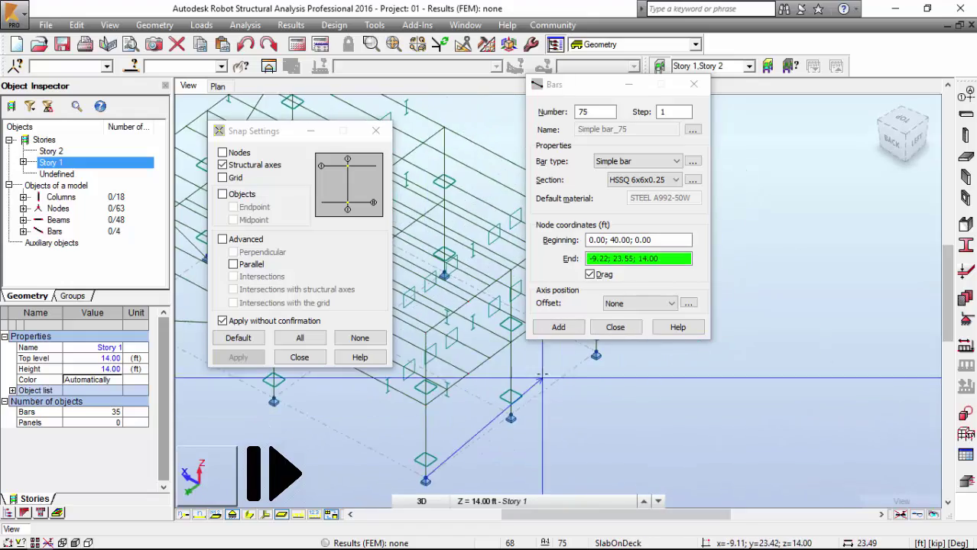
Add the left-side braces, exit the bar tool, and show members with section shapes
{"action": "mouse_move", "coordinate": [524, 373]}
{"action": "middle_mouse_down", "text": "shift"}
{"action": "mouse_move", "coordinate": [533, 399]}
{"action": "mouse_move", "coordinate": [489, 359]}
{"action": "middle_mouse_up", "text": "shift"}
{"action": "left_click", "coordinate": [589, 389]}
{"action": "left_click", "coordinate": [425, 279]}
{"action": "key", "text": "Escape"}
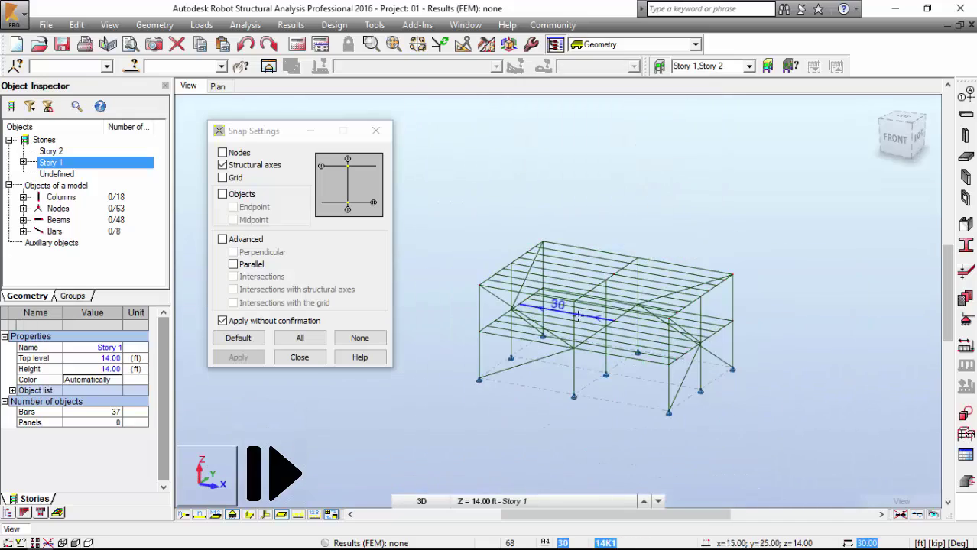
{"action": "key", "text": "Escape"}
{"action": "mouse_move", "coordinate": [476, 353]}
{"action": "middle_mouse_down", "text": "shift"}
{"action": "mouse_move", "coordinate": [592, 370]}
{"action": "mouse_move", "coordinate": [575, 366]}
{"action": "middle_mouse_up", "text": "shift"}
{"action": "scroll", "coordinate": [573, 352], "scroll_direction": "up", "scroll_amount": 3}
Scroll the handout on to the step about rechecking stories
{"action": "key", "text": "alt+Tab"}
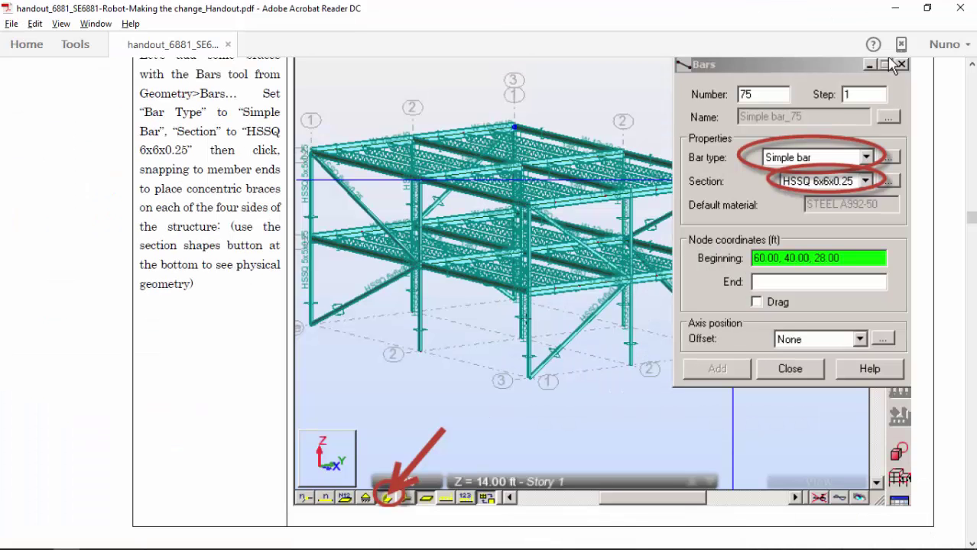
{"action": "scroll", "coordinate": [525, 318], "scroll_direction": "down", "scroll_amount": 5}
{"action": "scroll", "coordinate": [525, 320], "scroll_direction": "down", "scroll_amount": 5}
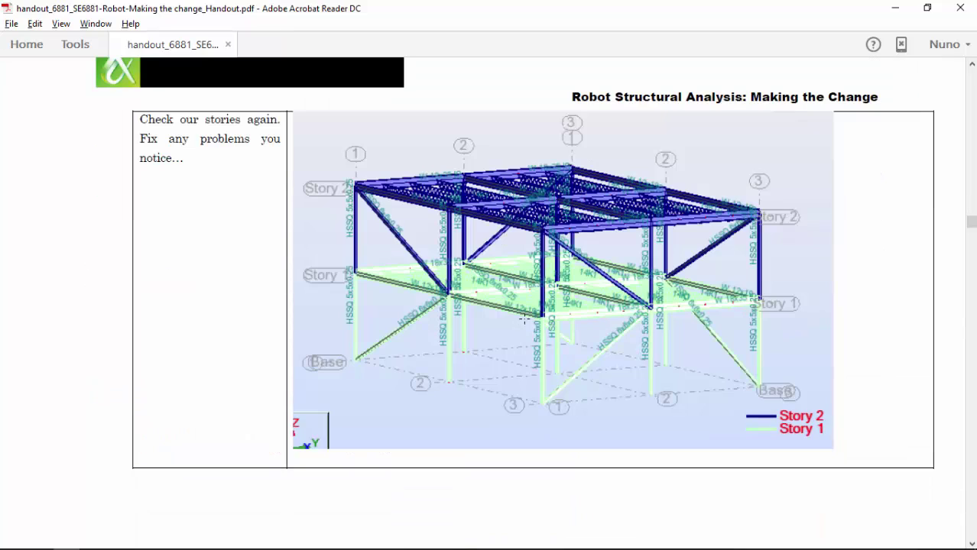
Enable Stories legend by colors so Story 1 shows green and Story 2 blue
{"action": "key", "text": "alt+Tab"}
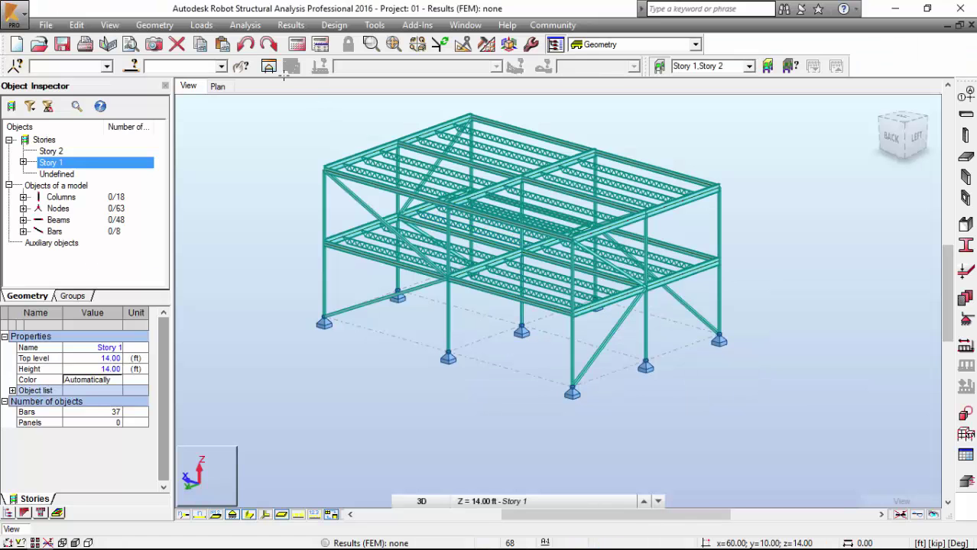
{"action": "right_click", "coordinate": [233, 108]}
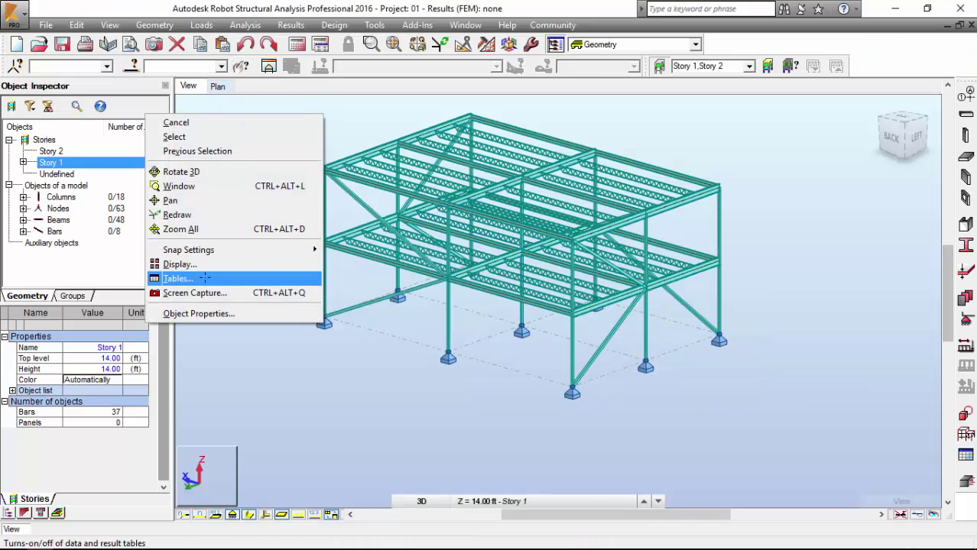
{"action": "left_click", "coordinate": [208, 264]}
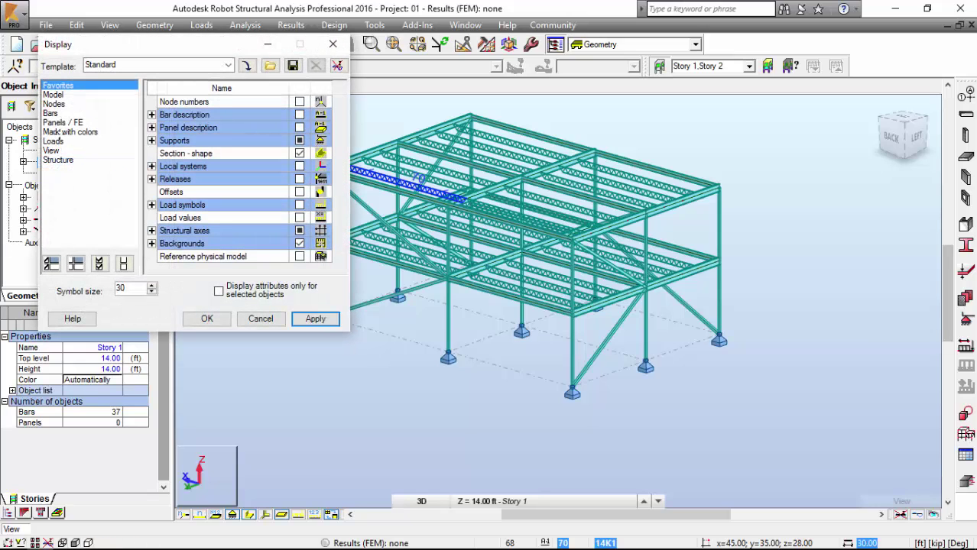
{"action": "left_click", "coordinate": [57, 113]}
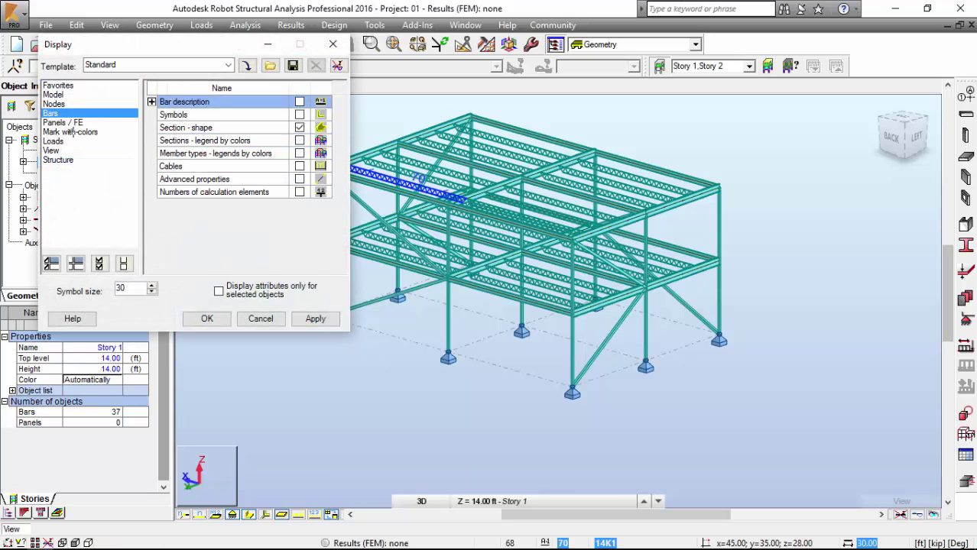
{"action": "key", "text": "Down"}
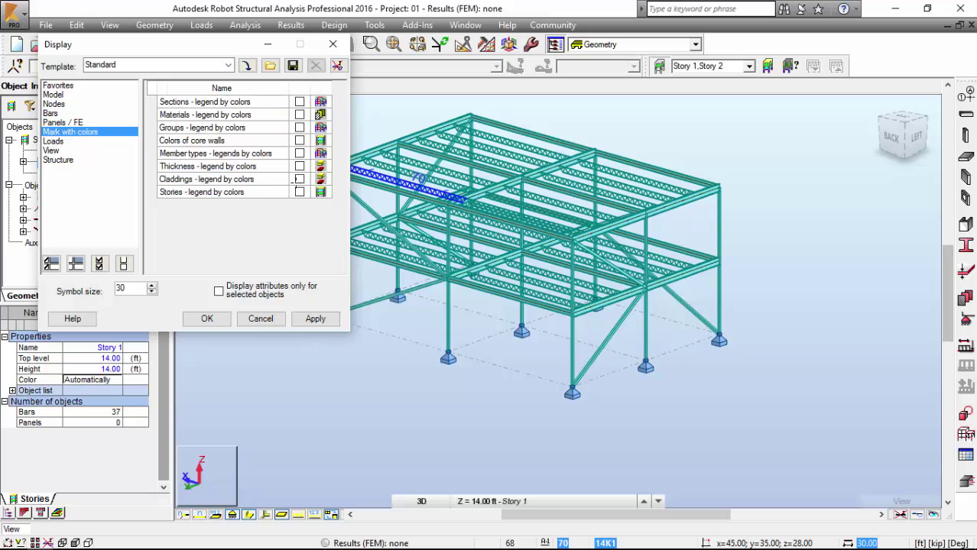
{"action": "left_click", "coordinate": [299, 192]}
{"action": "left_click", "coordinate": [314, 318]}
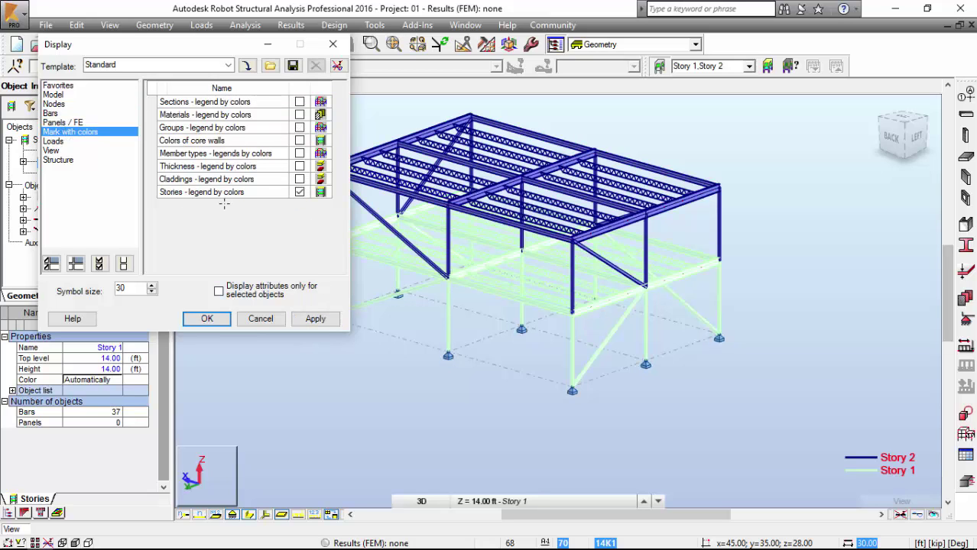
{"action": "mouse_move", "coordinate": [436, 282]}
{"action": "middle_mouse_down"}
{"action": "mouse_move", "coordinate": [579, 307]}
{"action": "mouse_move", "coordinate": [691, 280]}
{"action": "mouse_move", "coordinate": [362, 269]}
{"action": "middle_mouse_up"}
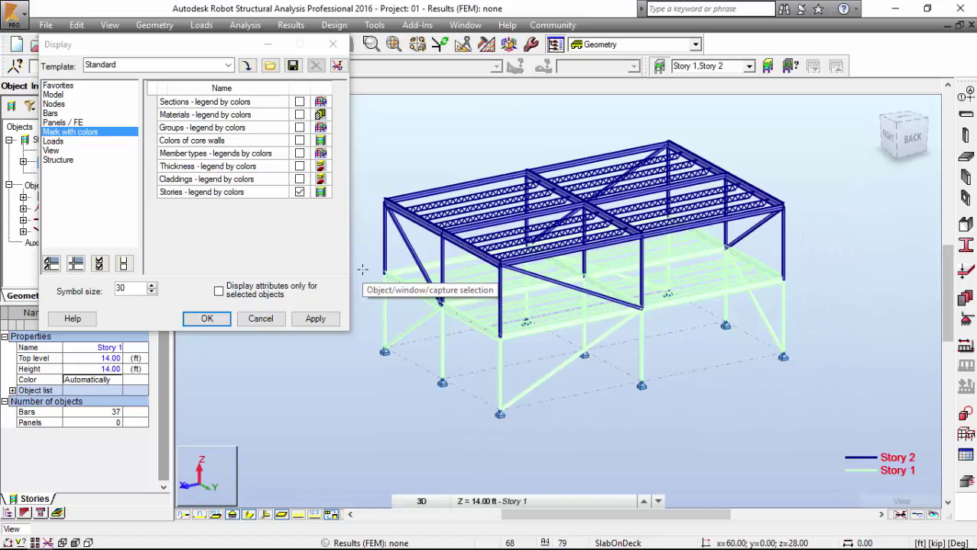